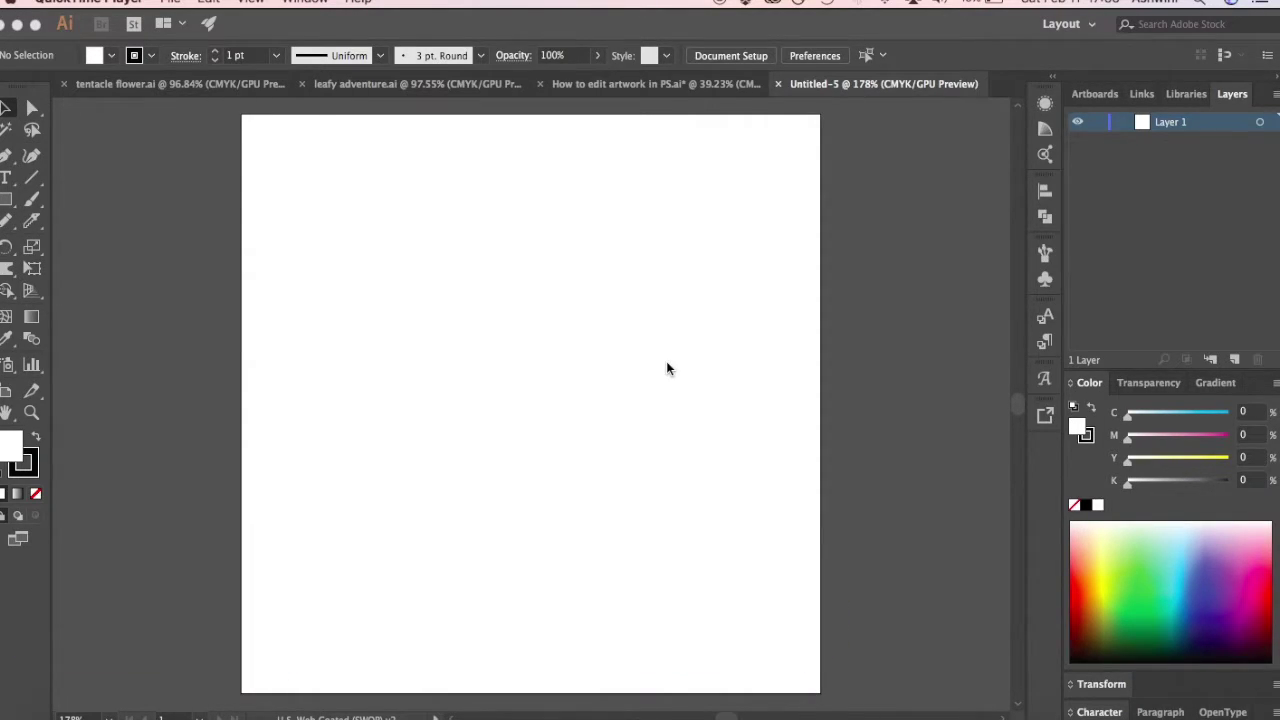
Bring Illustrator forward and show My Library's colours, colour themes and graphics in the Libraries panel
click(1184, 101)
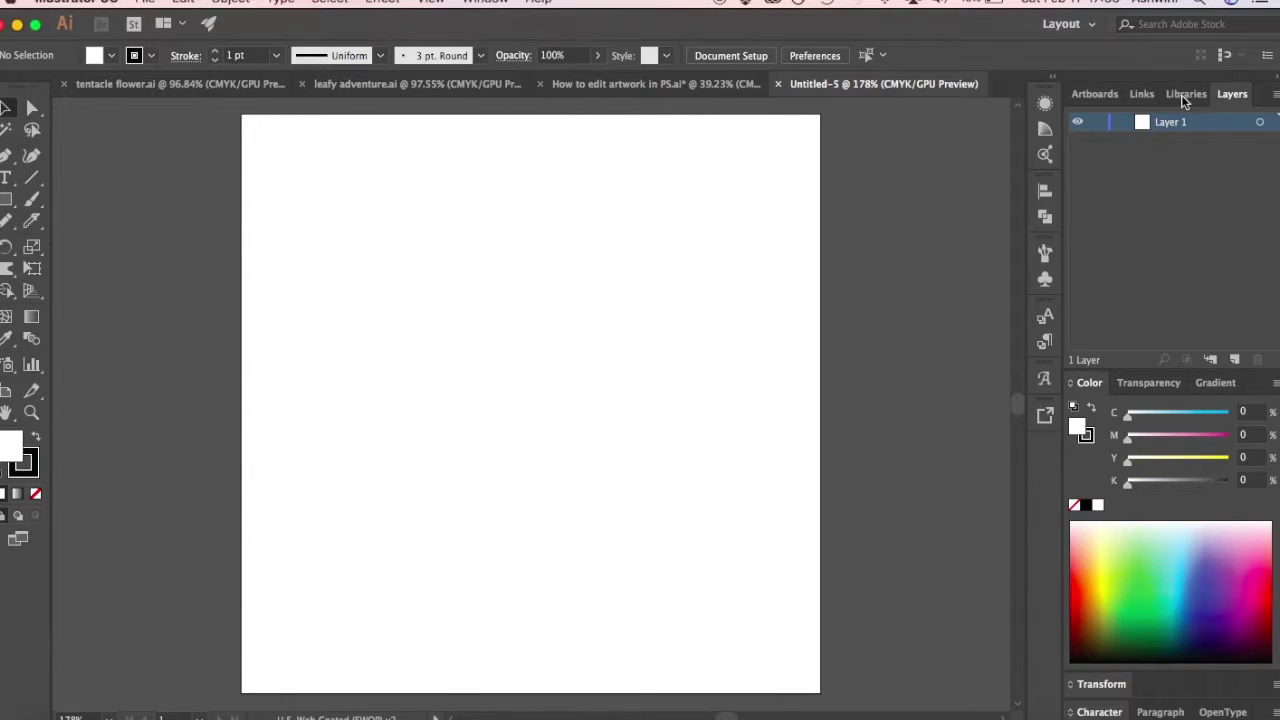
click(1185, 96)
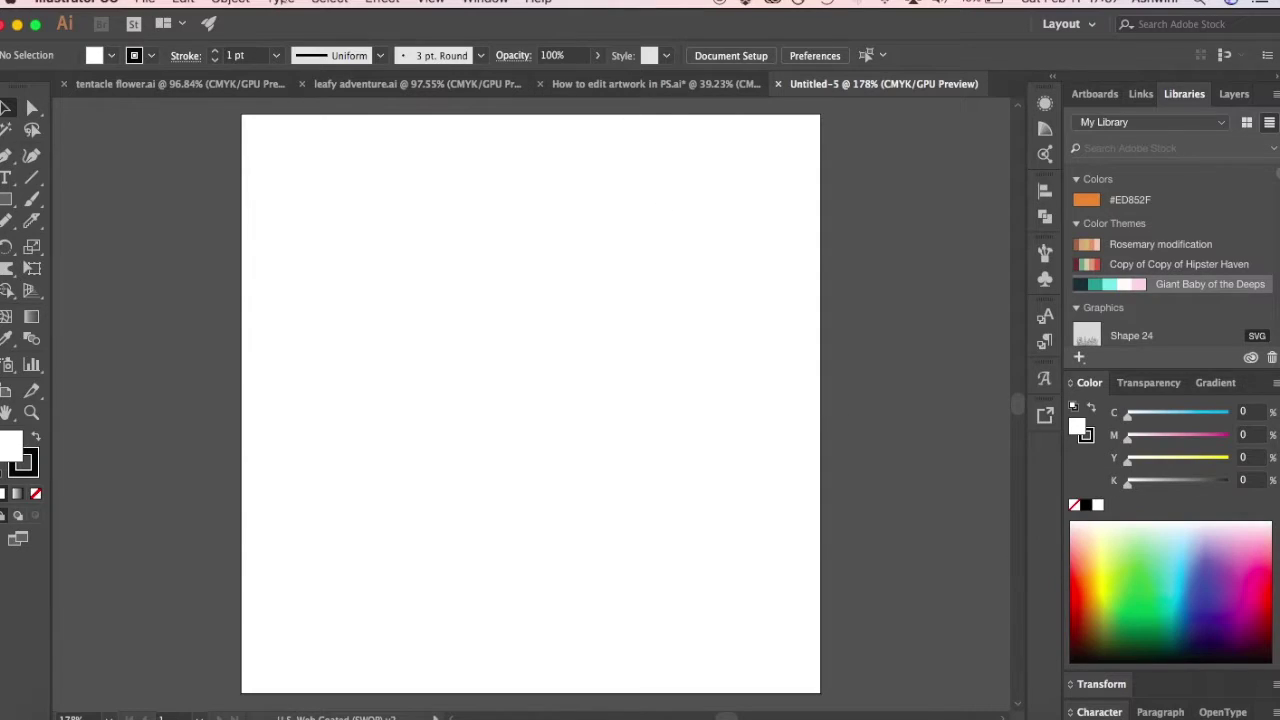
Hide the Color panel from the Window menu so My Library lists the Shape SVGs, mockups and photos
click(488, 4)
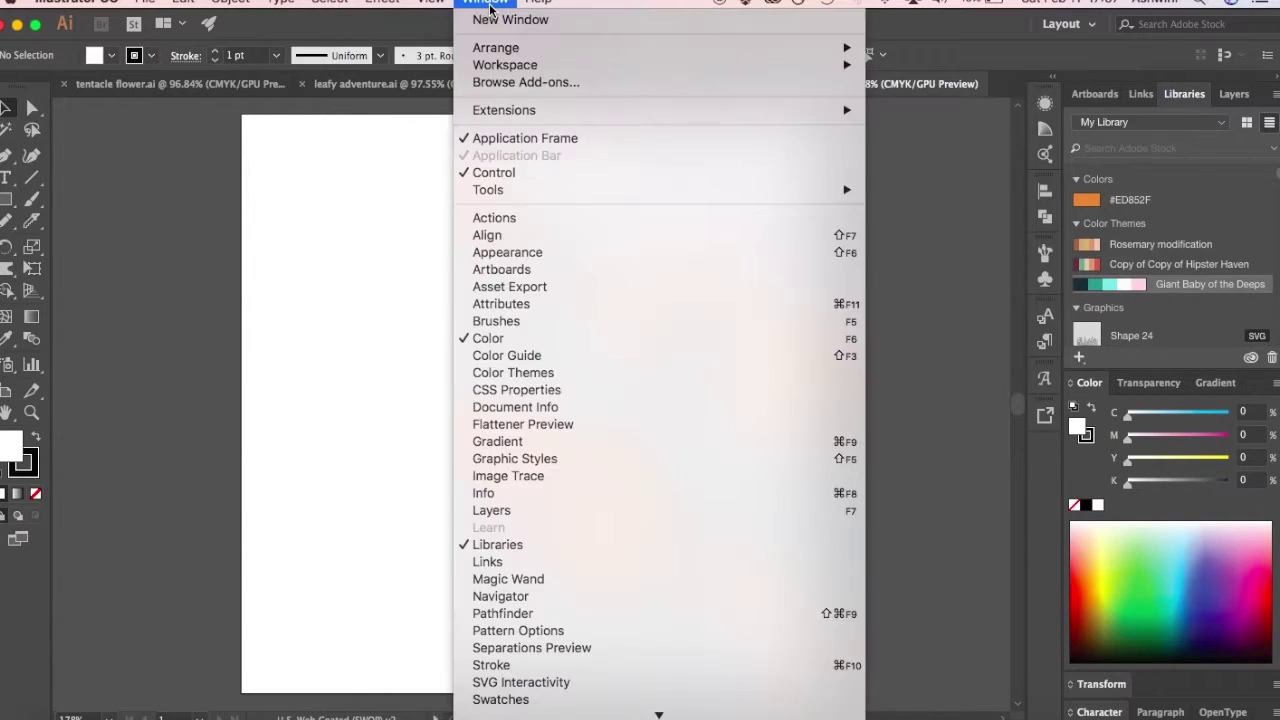
click(488, 340)
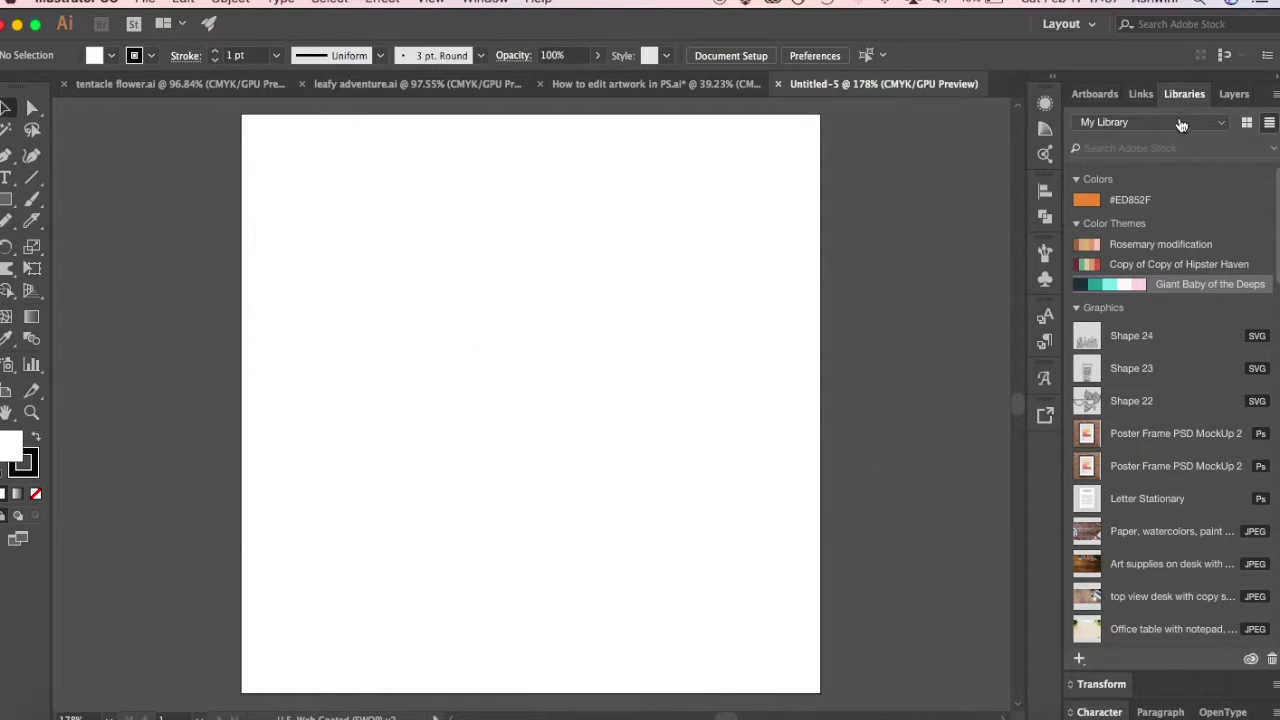
click(490, 4)
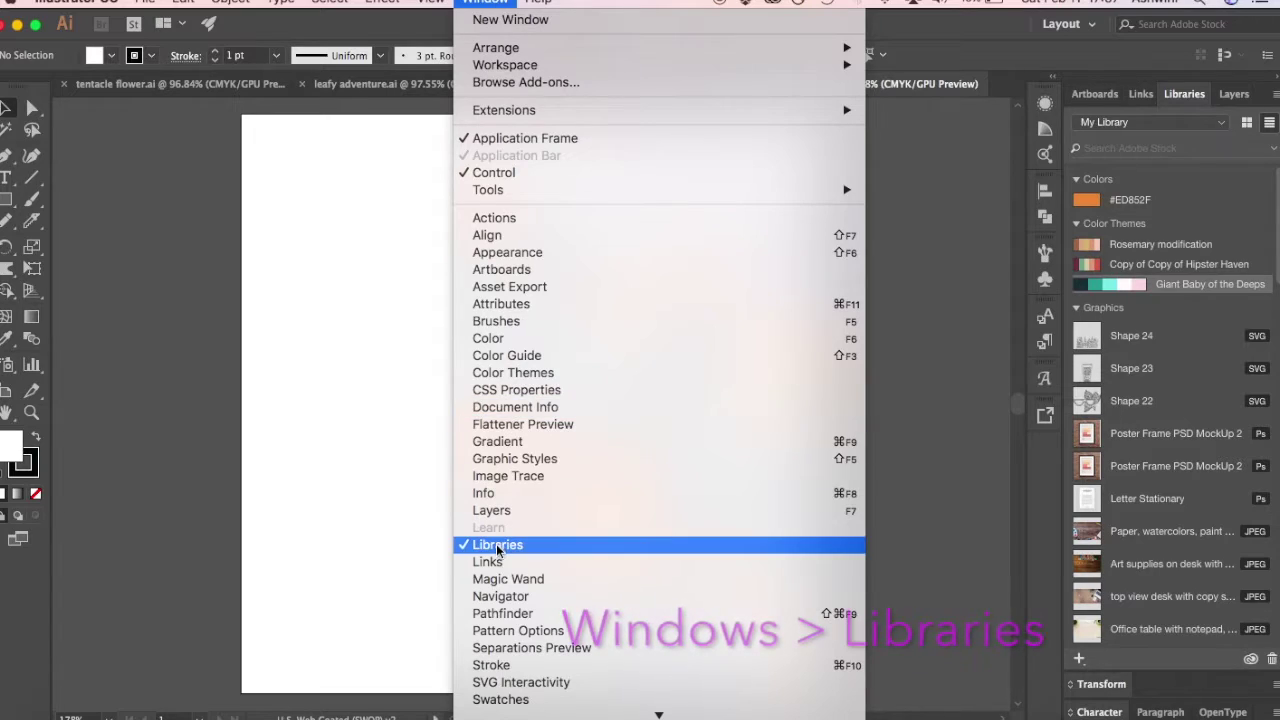
click(893, 378)
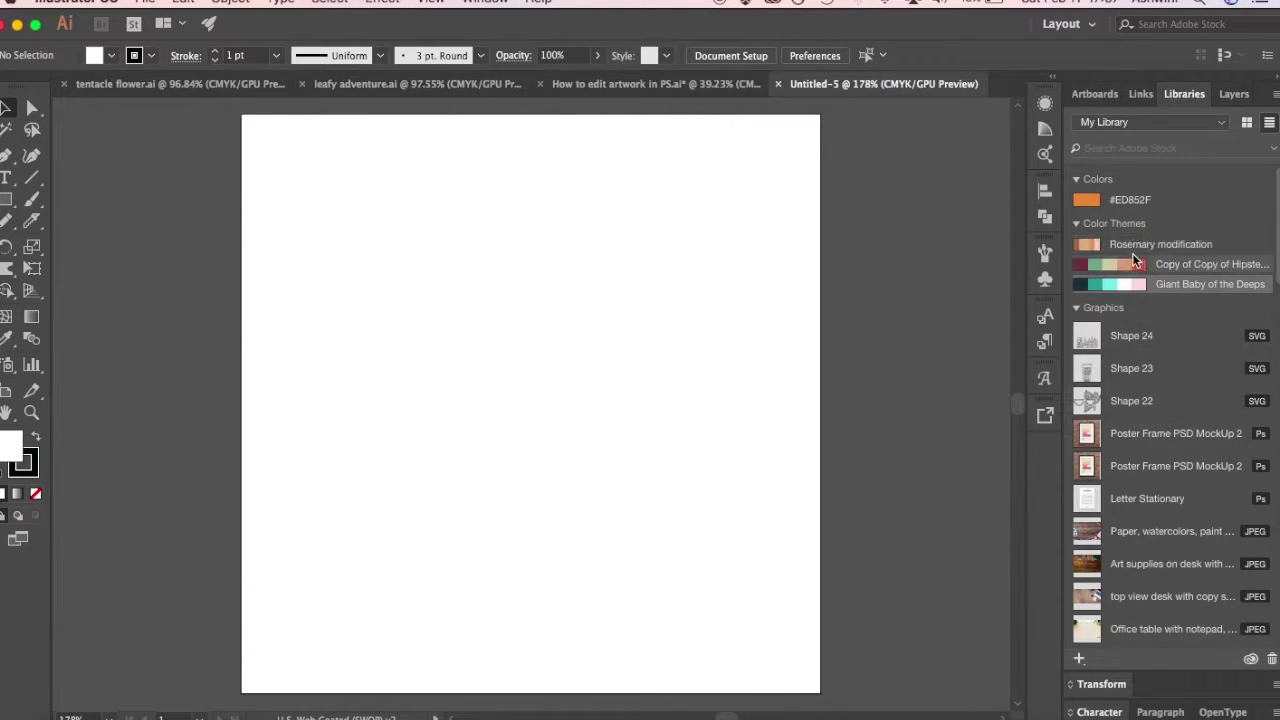
scroll(1150, 340, down, 5)
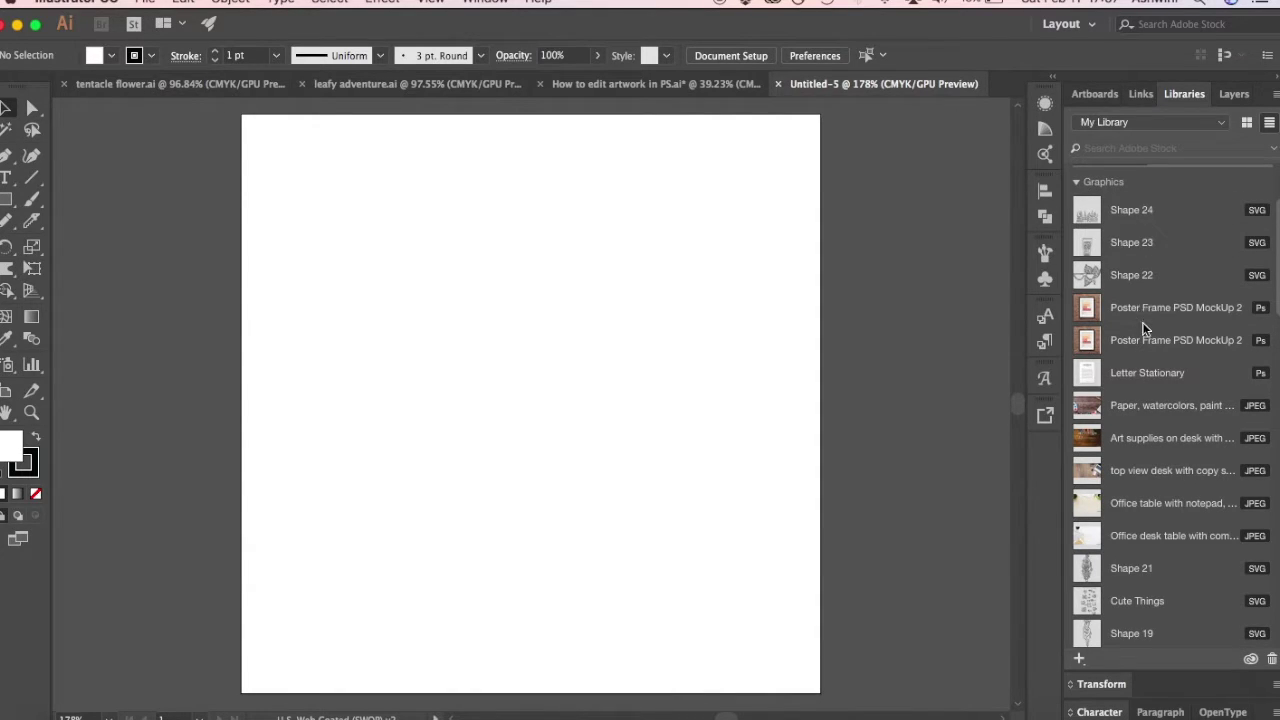
scroll(1145, 330, down, 2)
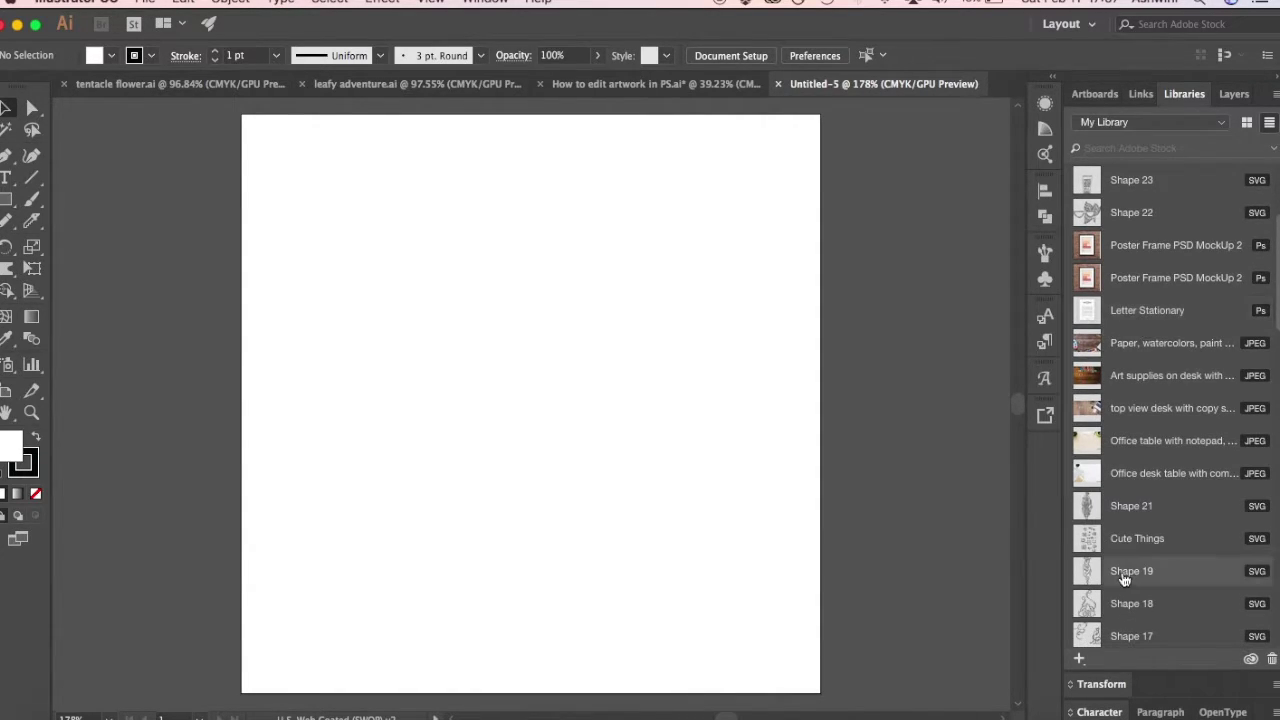
scroll(1122, 575, up, 5)
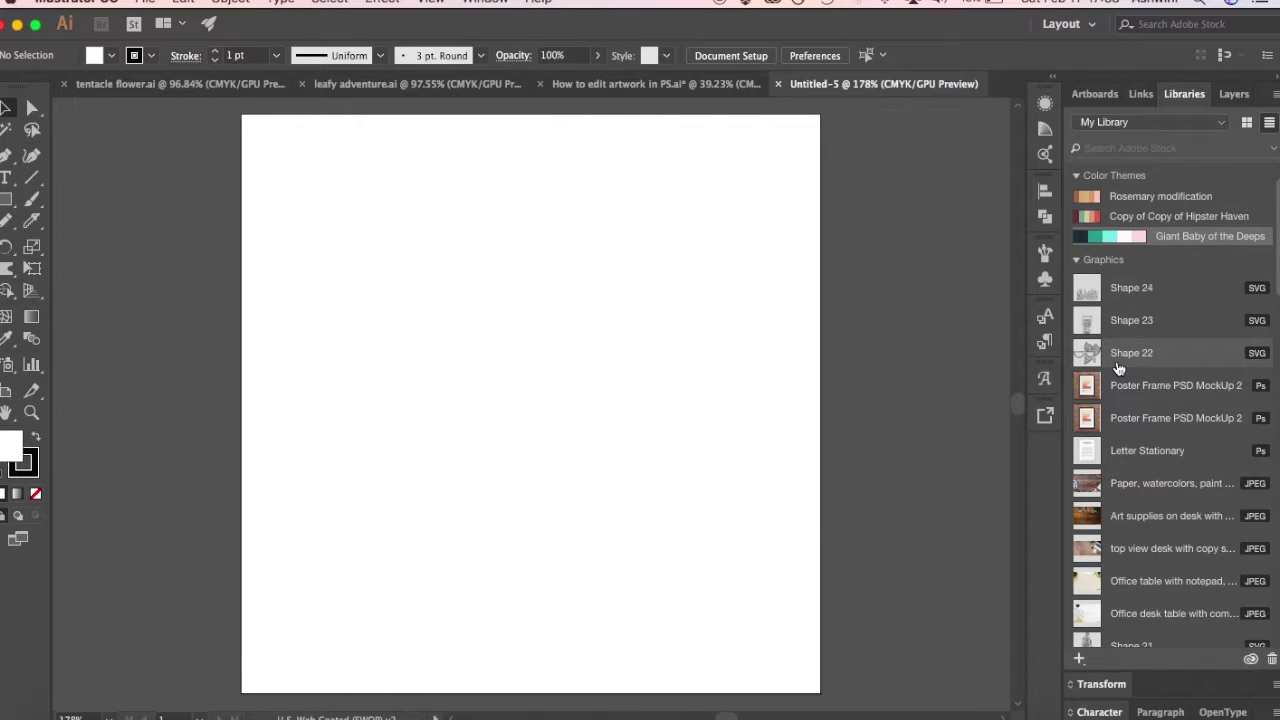
scroll(1118, 369, down, 2)
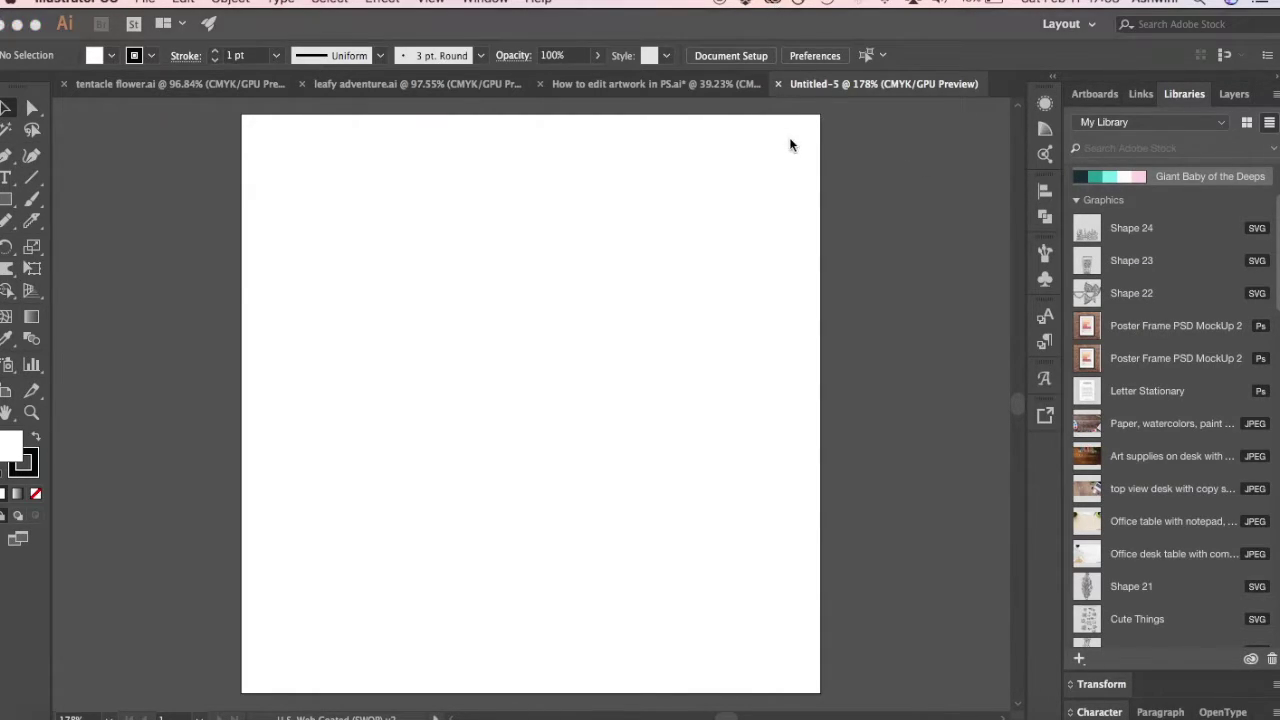
click(773, 8)
click(773, 8)
click(773, 8)
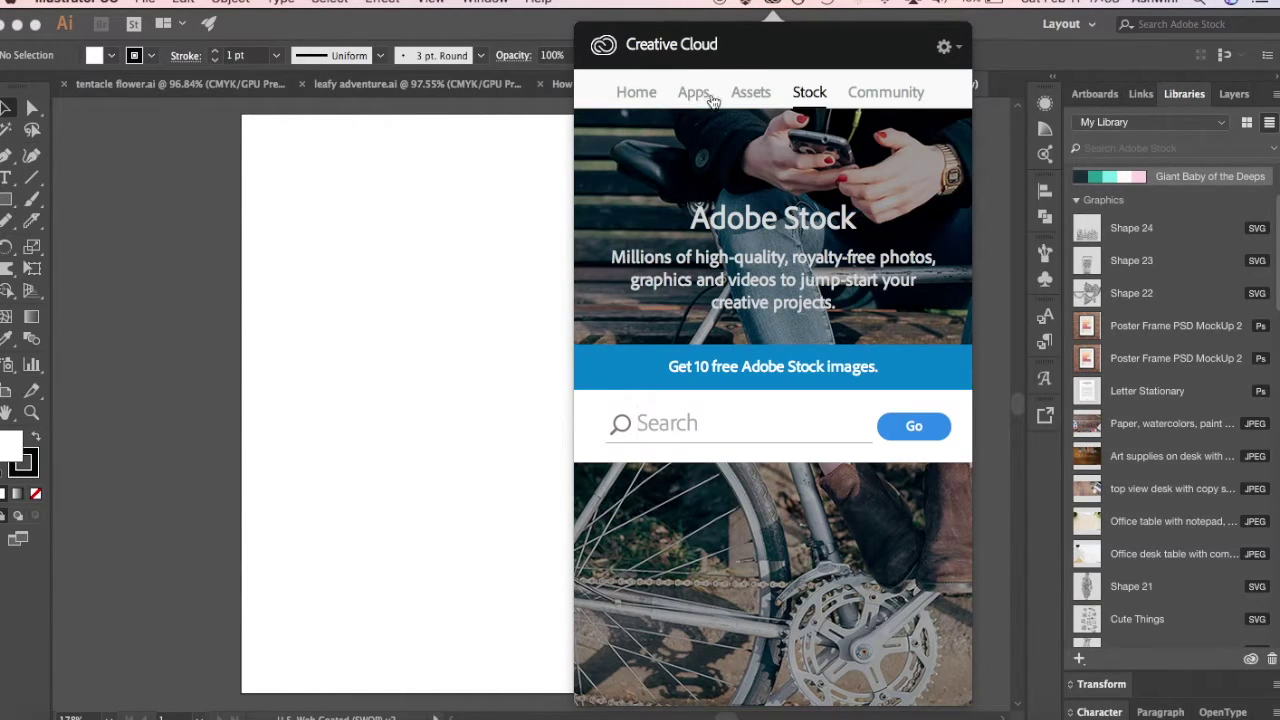
click(755, 94)
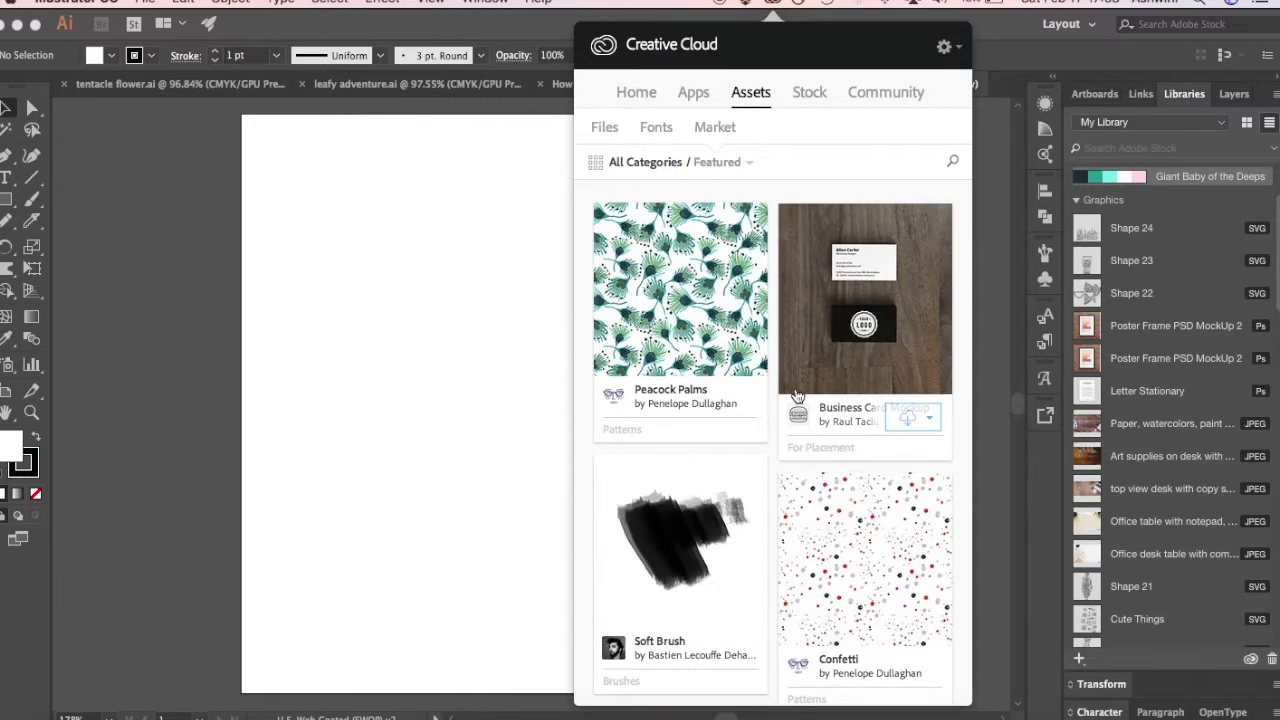
scroll(794, 405, down, 1)
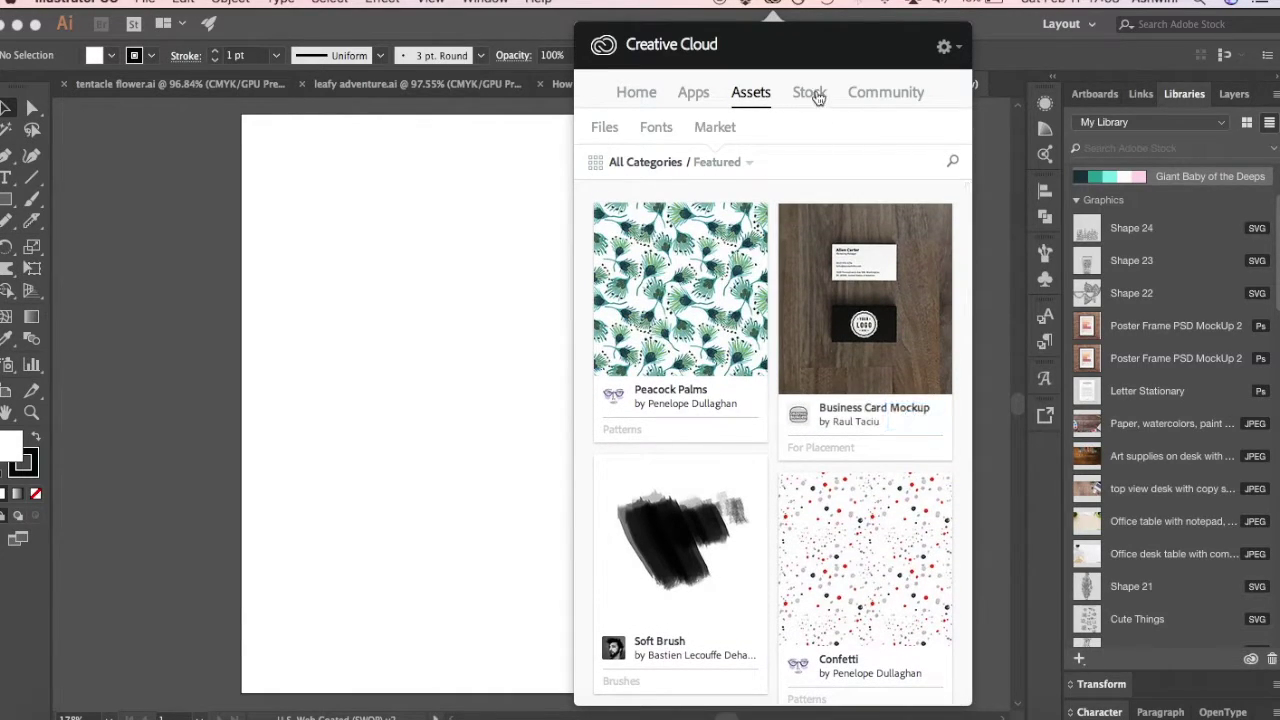
click(810, 92)
click(453, 306)
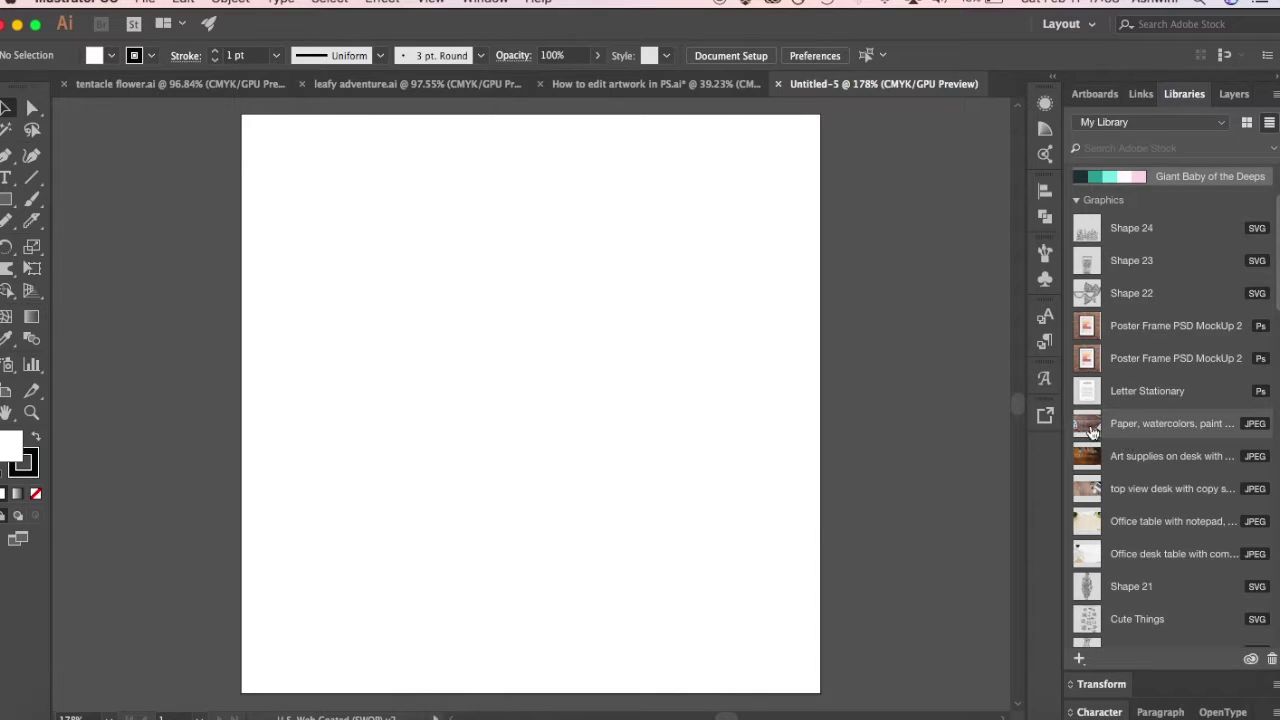
mouse_move(1091, 430)
mouse_down()
mouse_move(960, 360)
mouse_move(484, 347)
mouse_up()
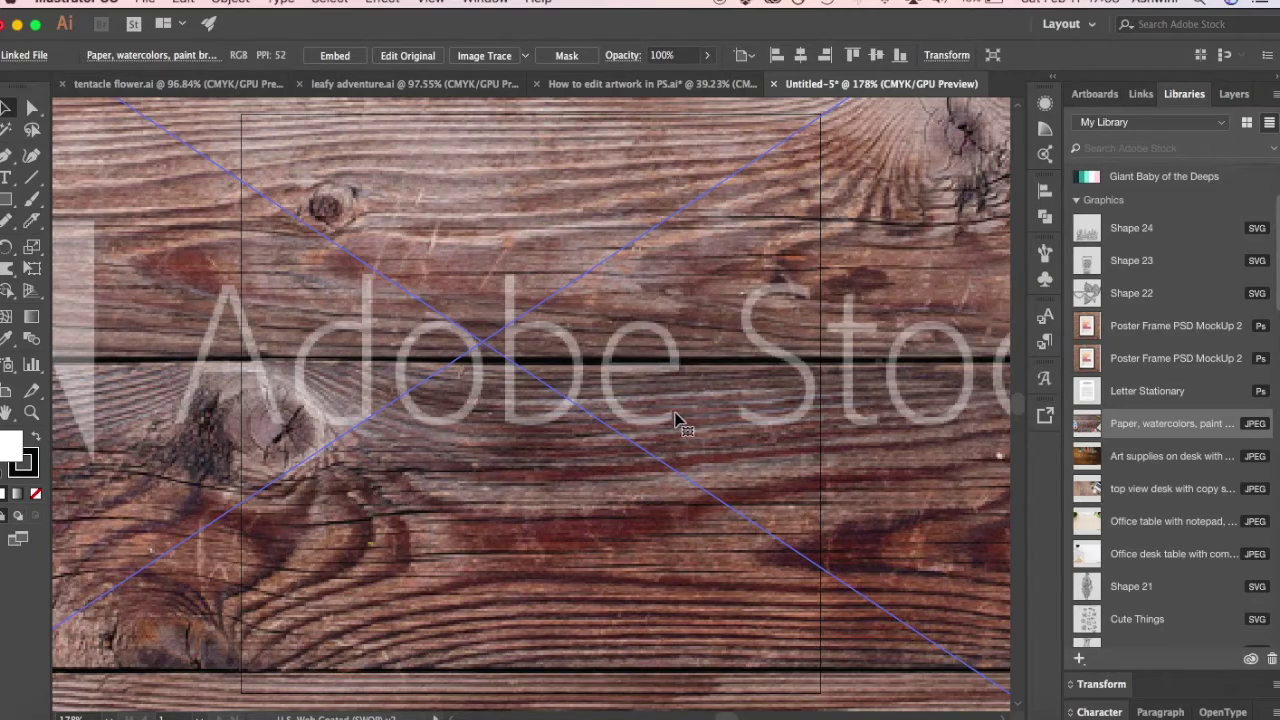
scroll(677, 420, down, 3)
scroll(677, 420, down, 4)
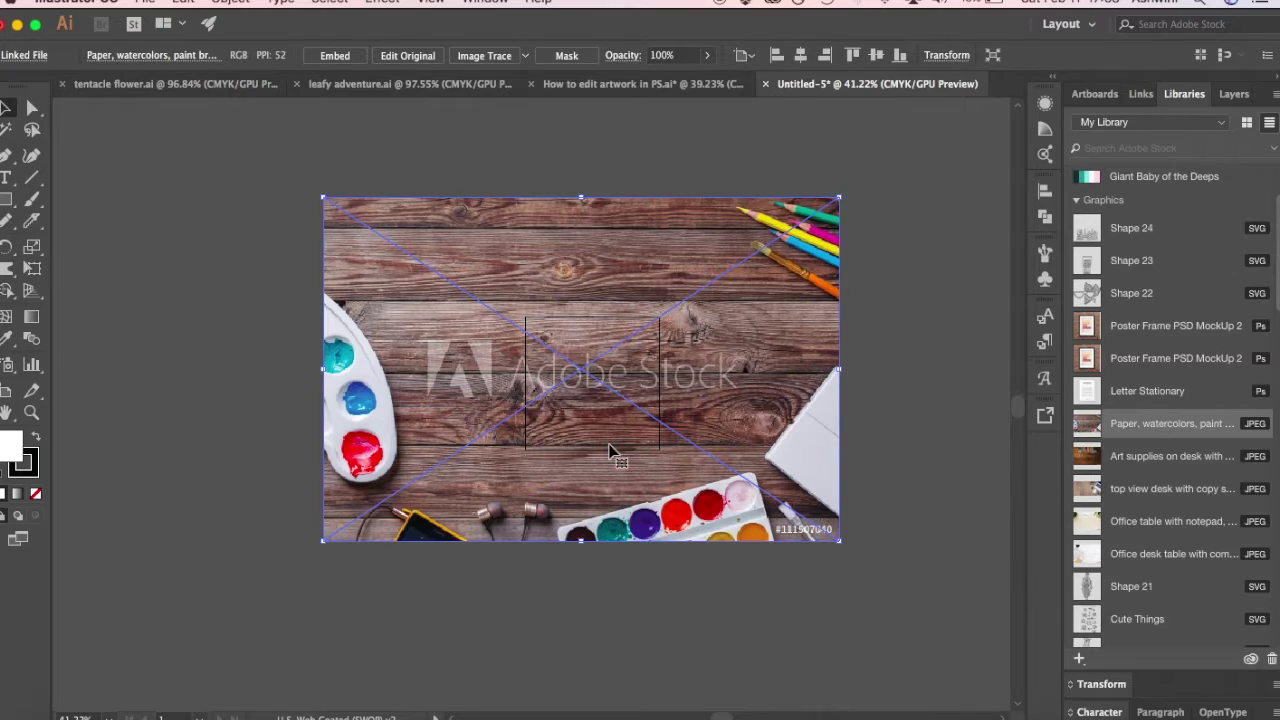
key(Delete)
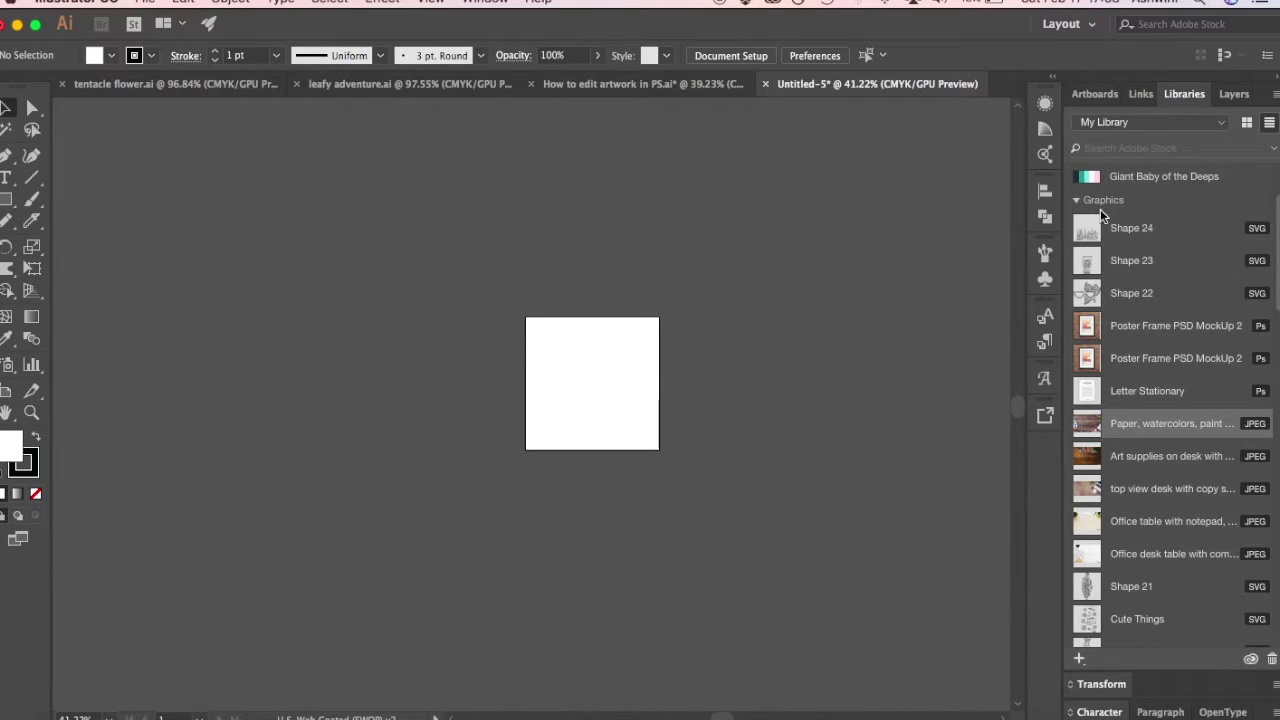
Collapse and re-expand the Graphics section of My Library
scroll(1124, 590, down, 1)
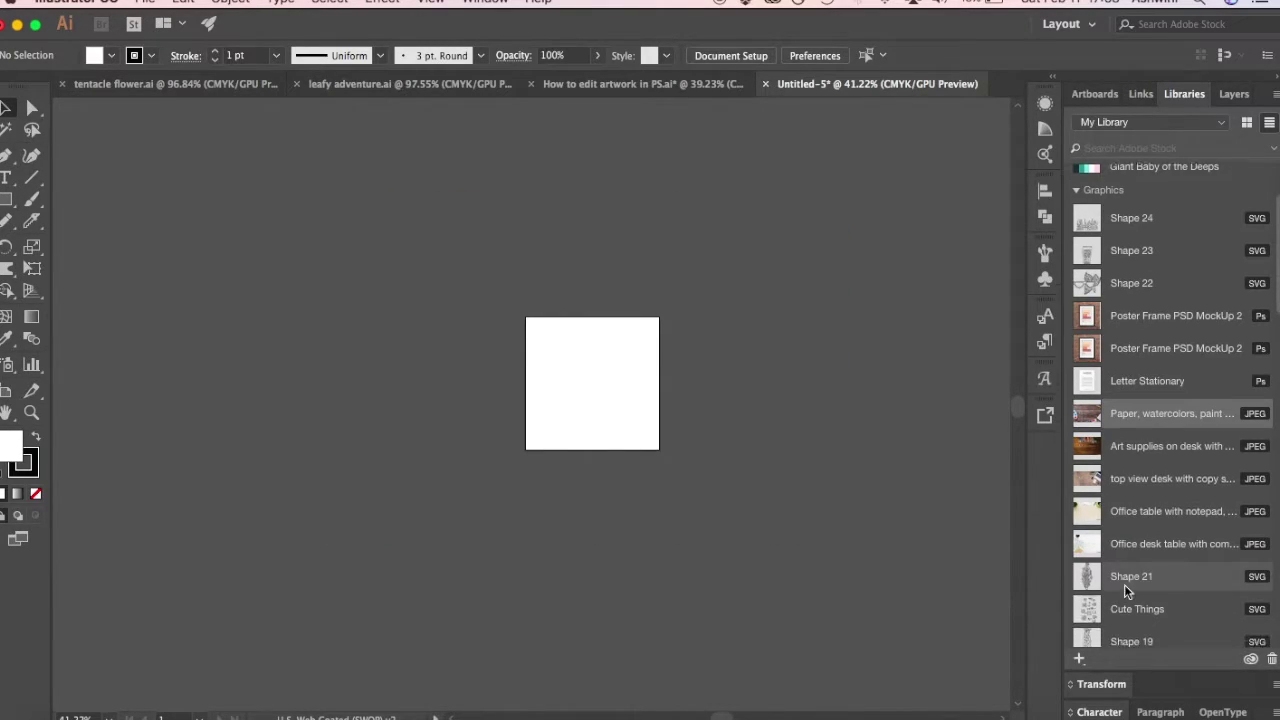
scroll(1124, 588, down, 2)
scroll(1124, 590, up, 5)
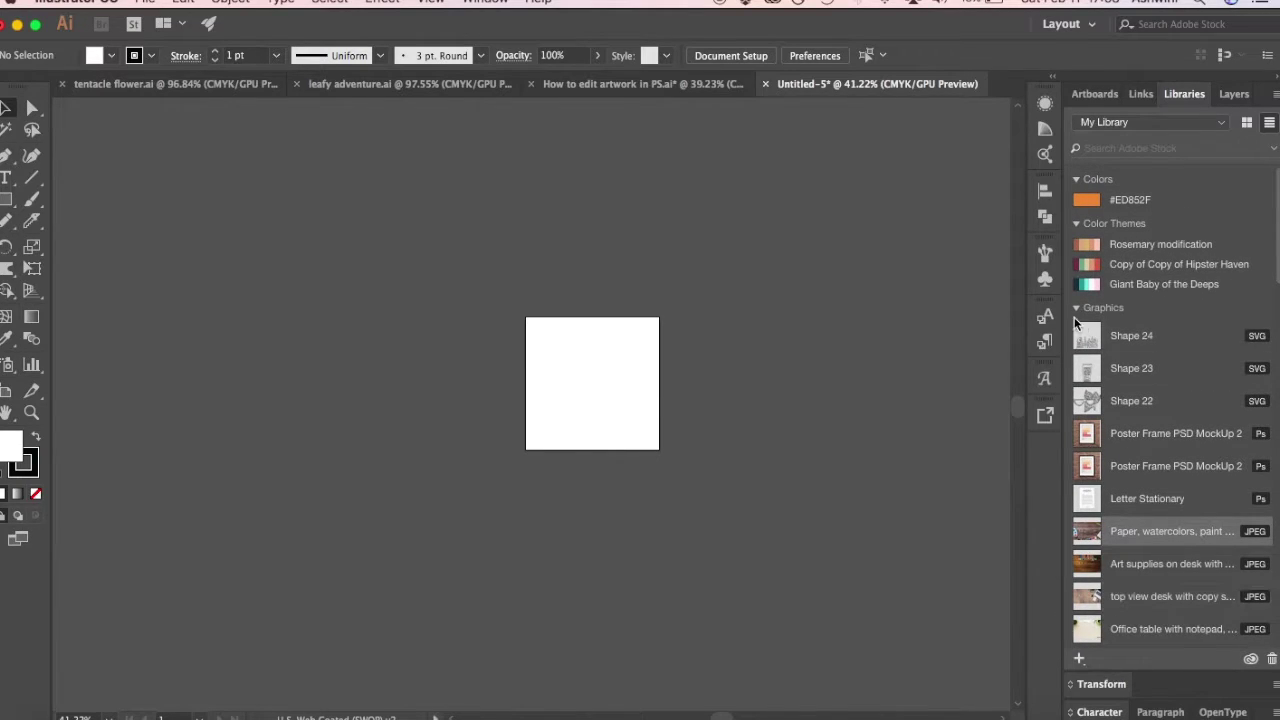
click(1077, 308)
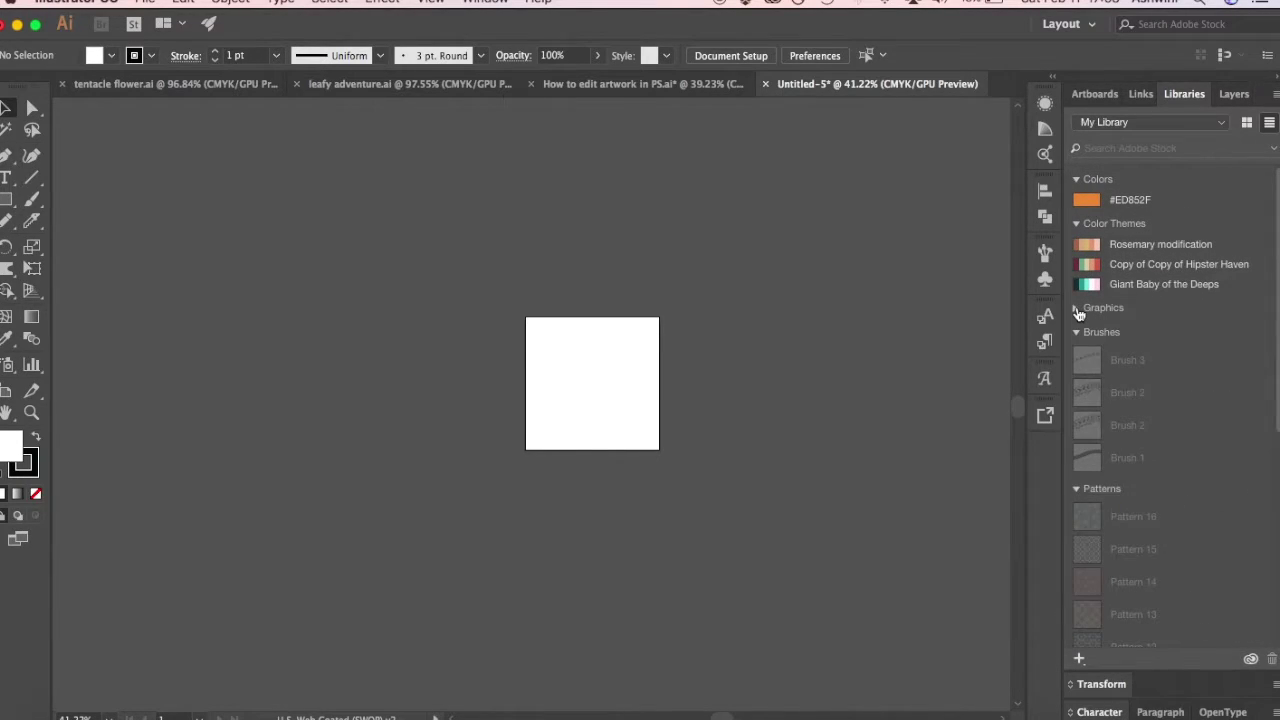
click(1077, 309)
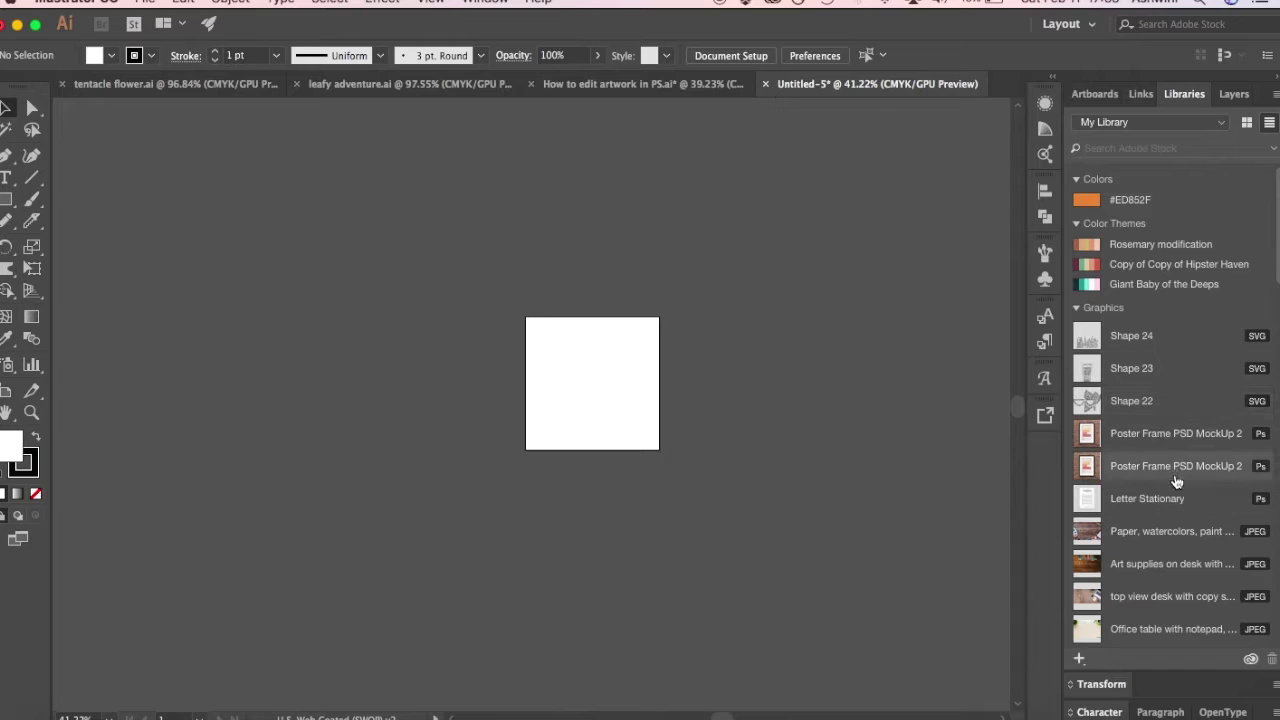
Scroll through the library graphics, then switch to Photoshop showing Scan 7.jpeg
scroll(1176, 482, down, 15)
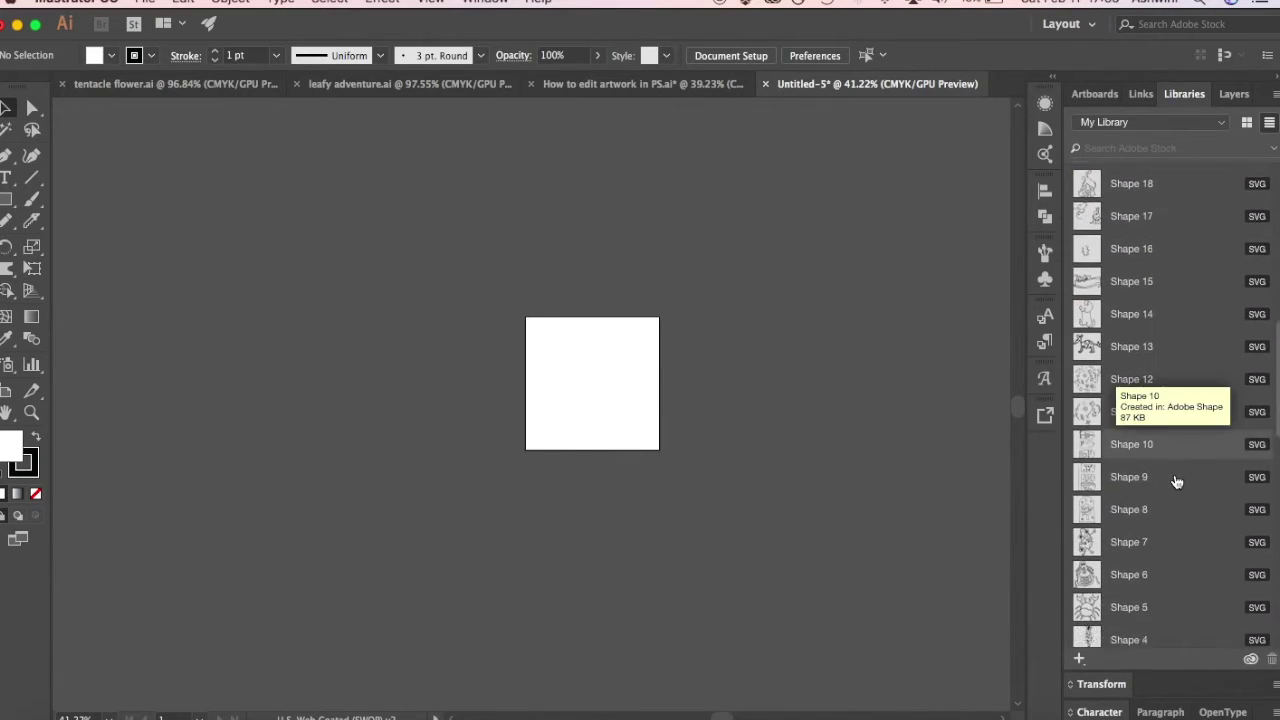
scroll(1176, 482, down, 5)
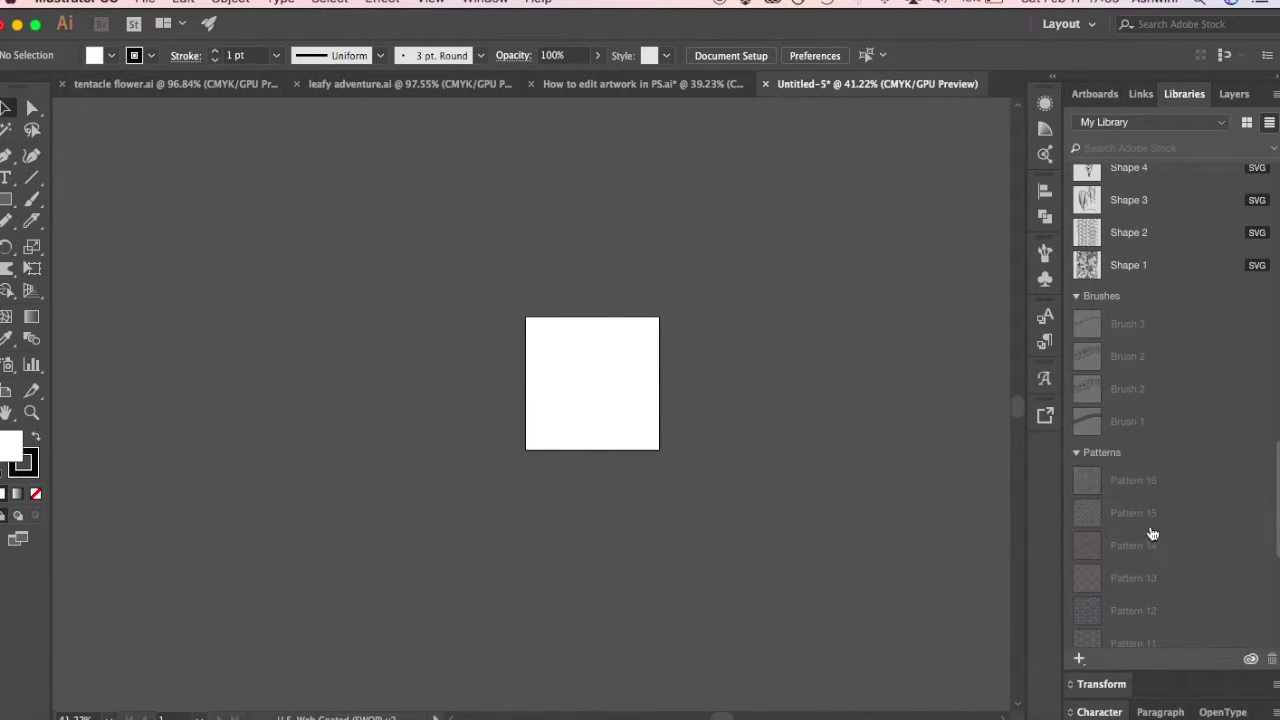
scroll(1145, 583, up, 1)
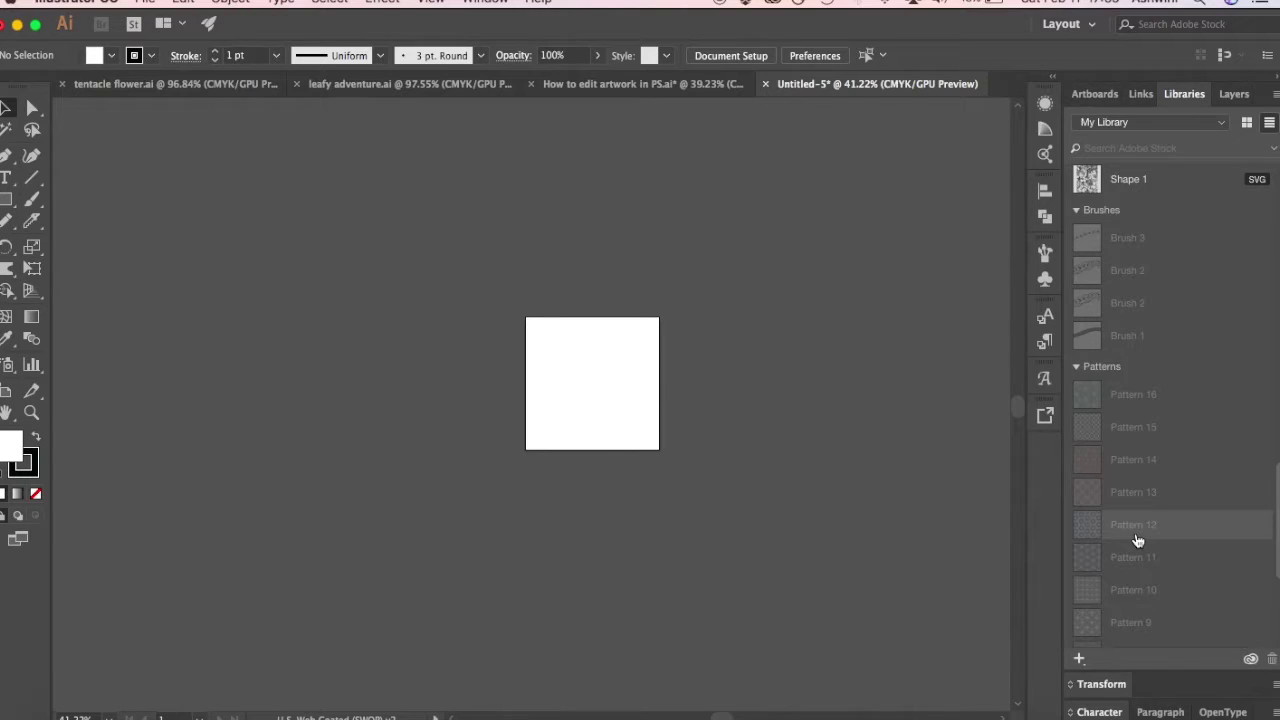
click(685, 716)
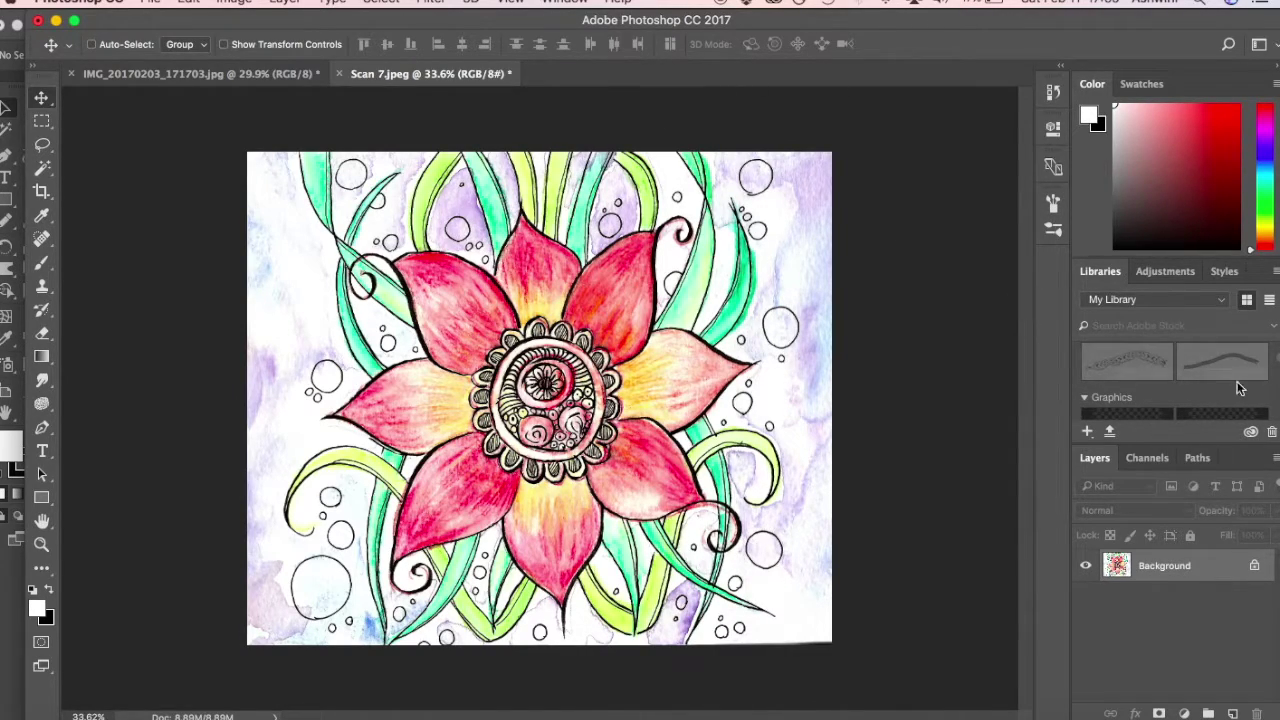
Hide Photoshop's Color and Layers panels from the Window menu
scroll(1180, 382, down, 2)
scroll(1180, 382, down, 8)
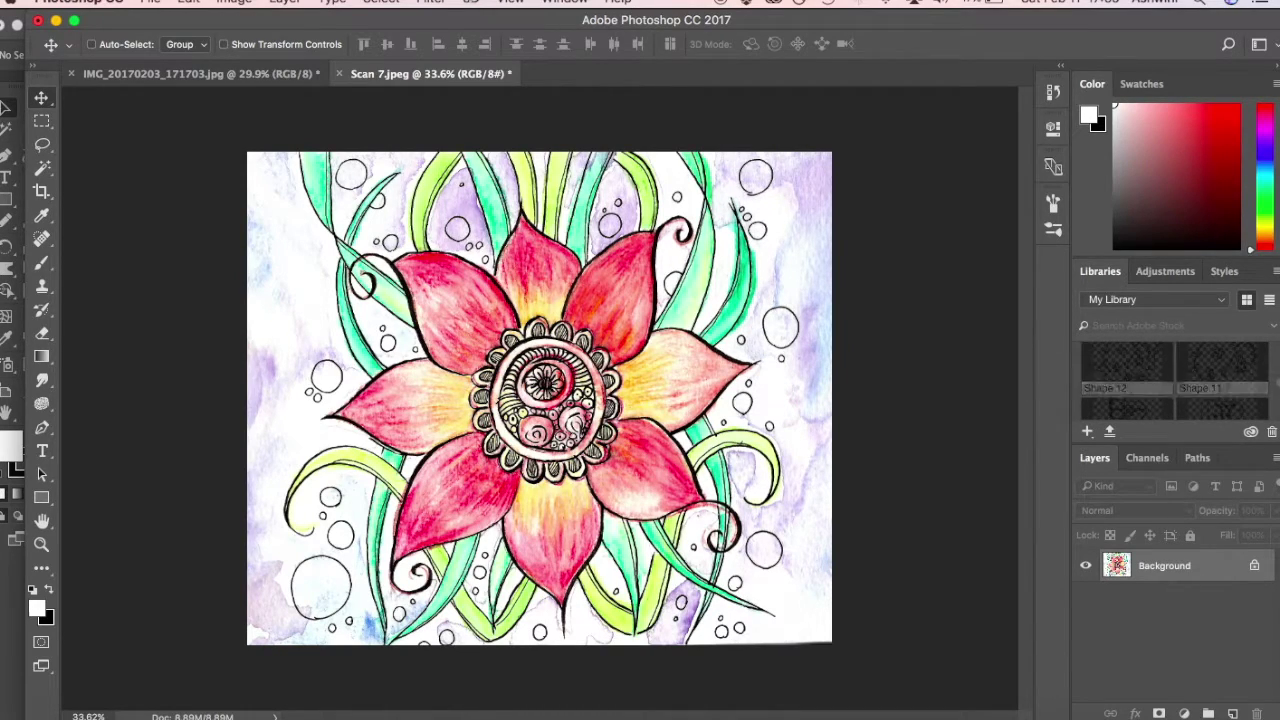
click(565, 5)
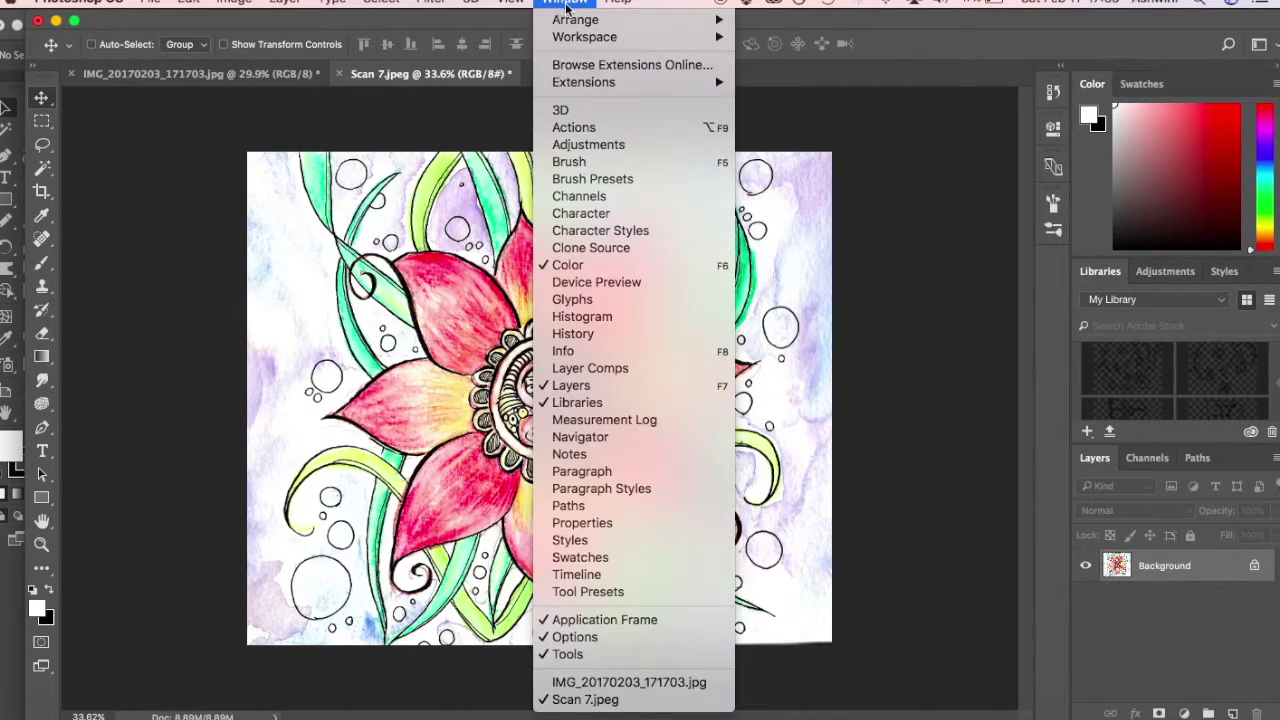
click(548, 264)
click(577, 4)
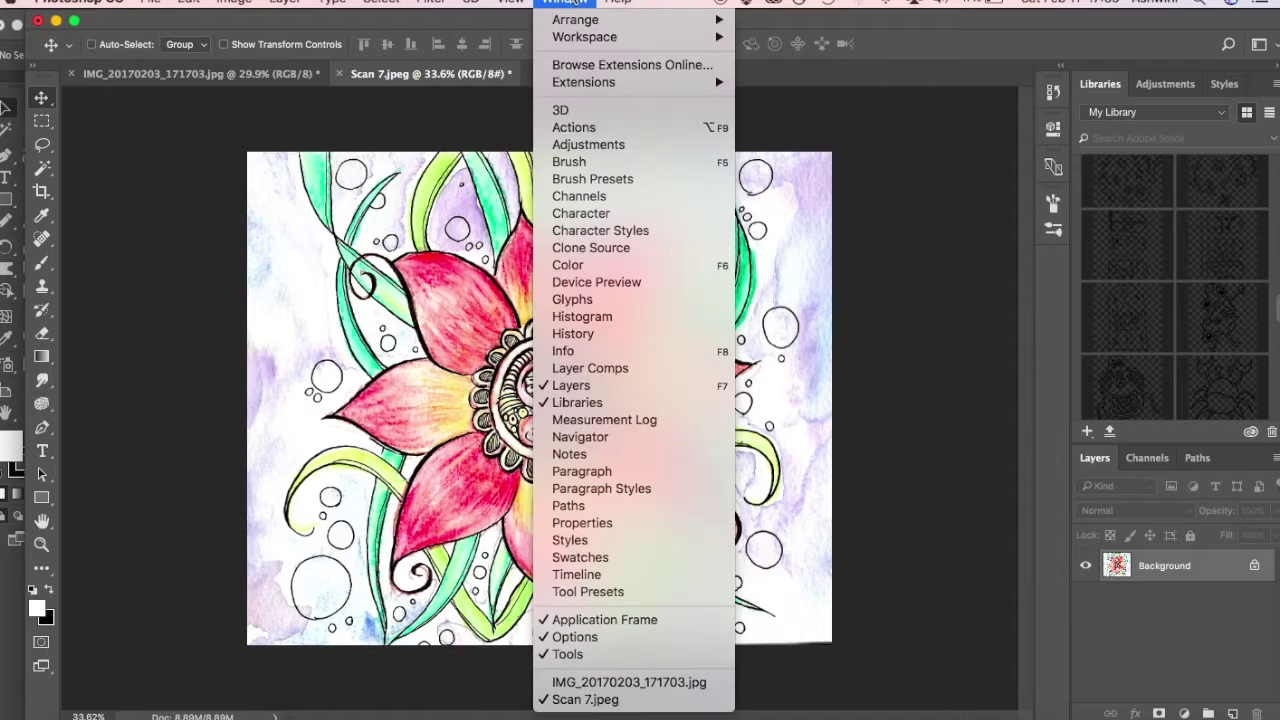
click(554, 385)
click(566, 5)
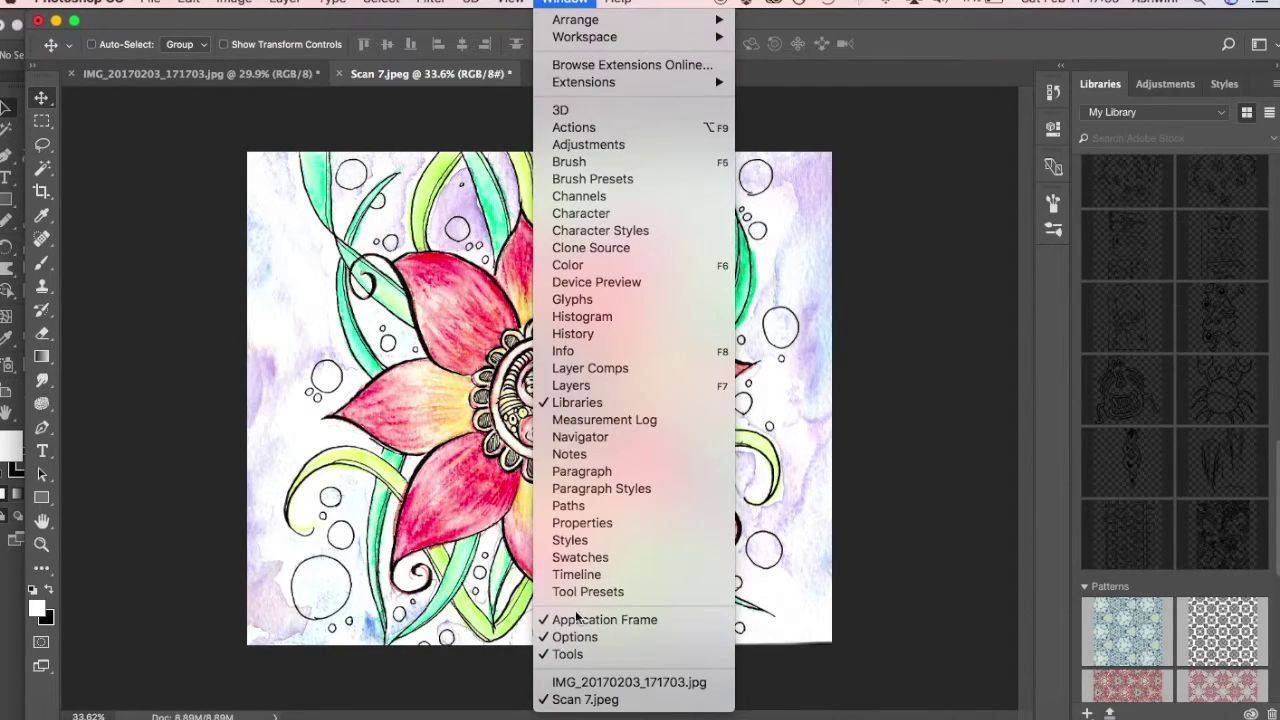
click(958, 478)
Preview library Pattern 16 as a fill, then cancel to keep the flower drawing unchanged
scroll(1120, 460, down, 5)
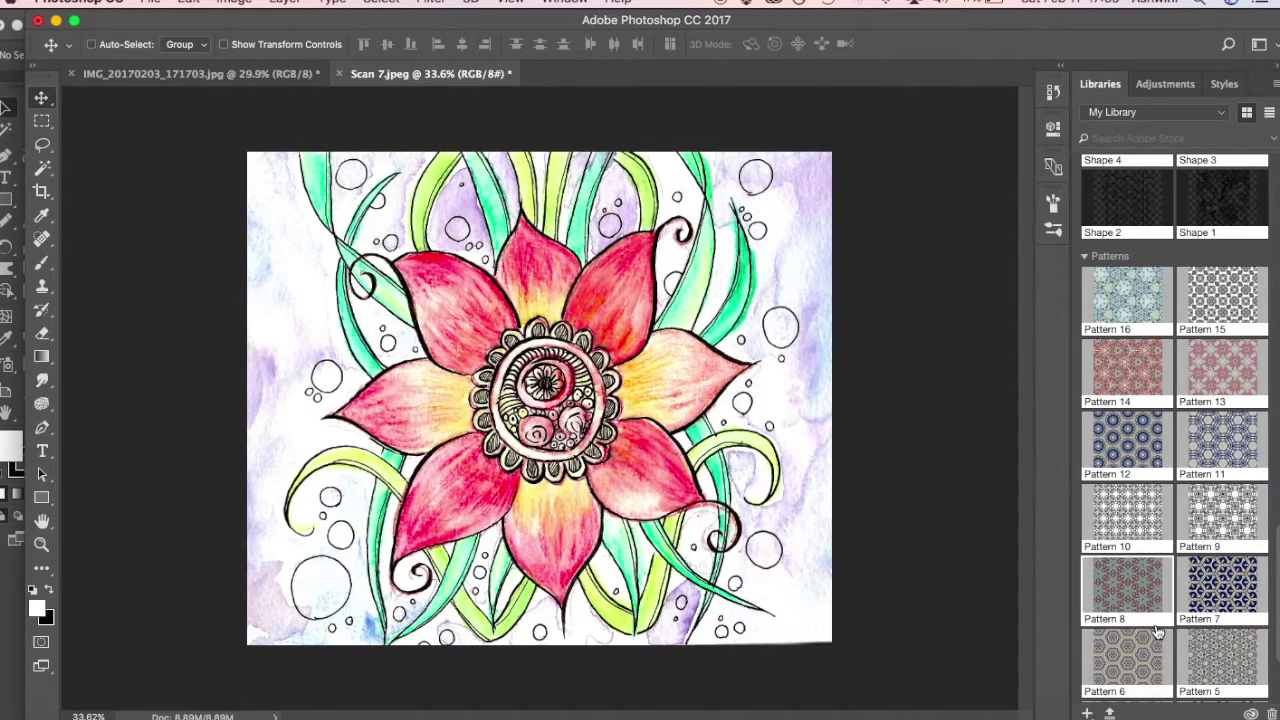
scroll(1155, 630, down, 3)
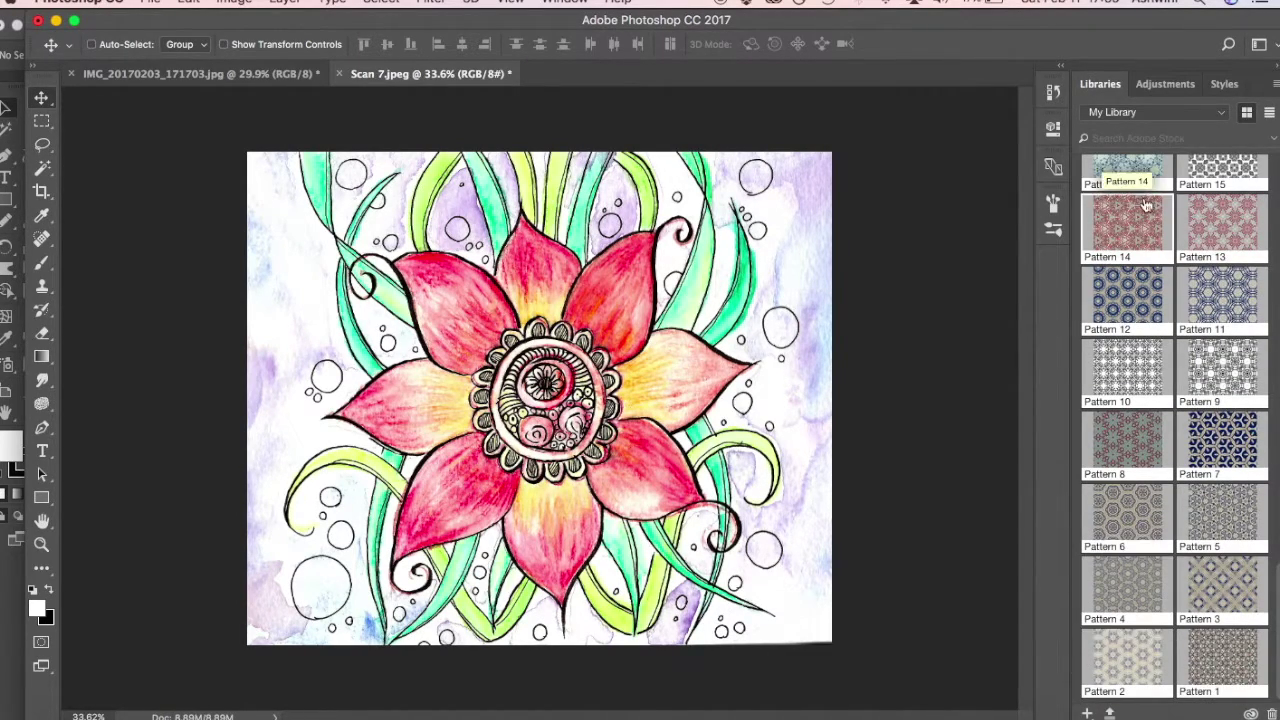
scroll(1127, 238, up, 3)
click(1127, 238)
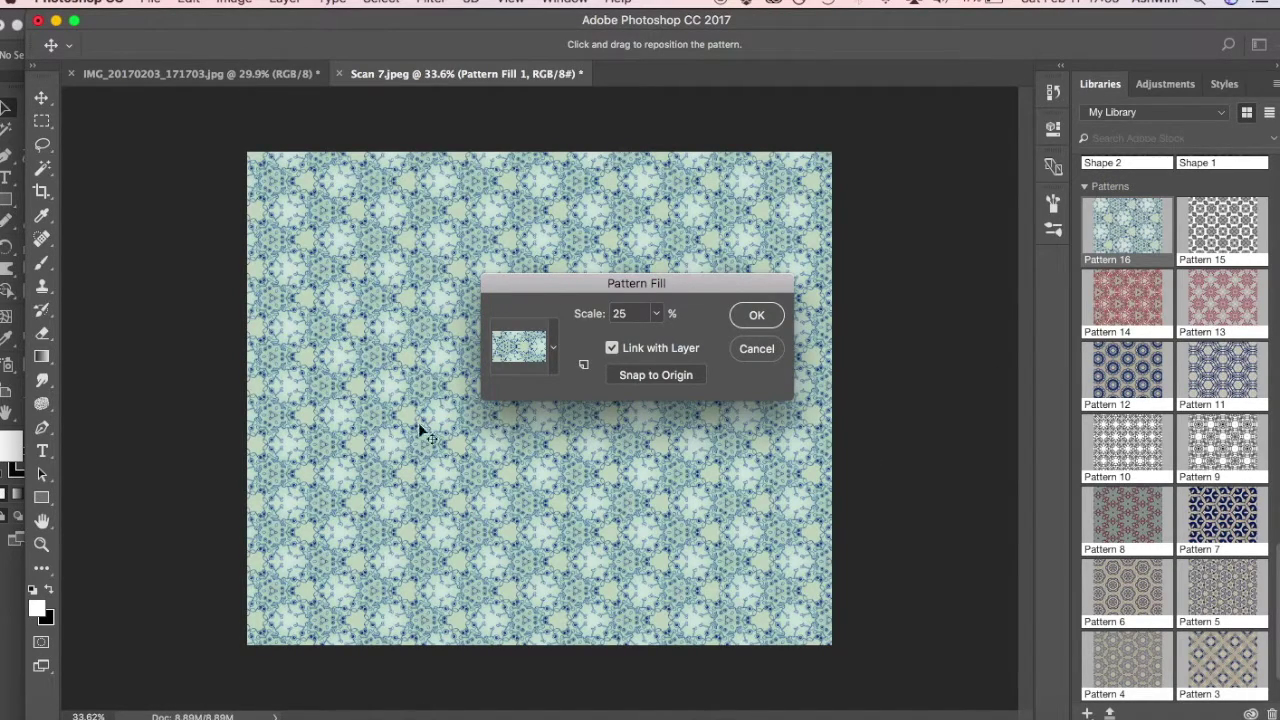
click(757, 349)
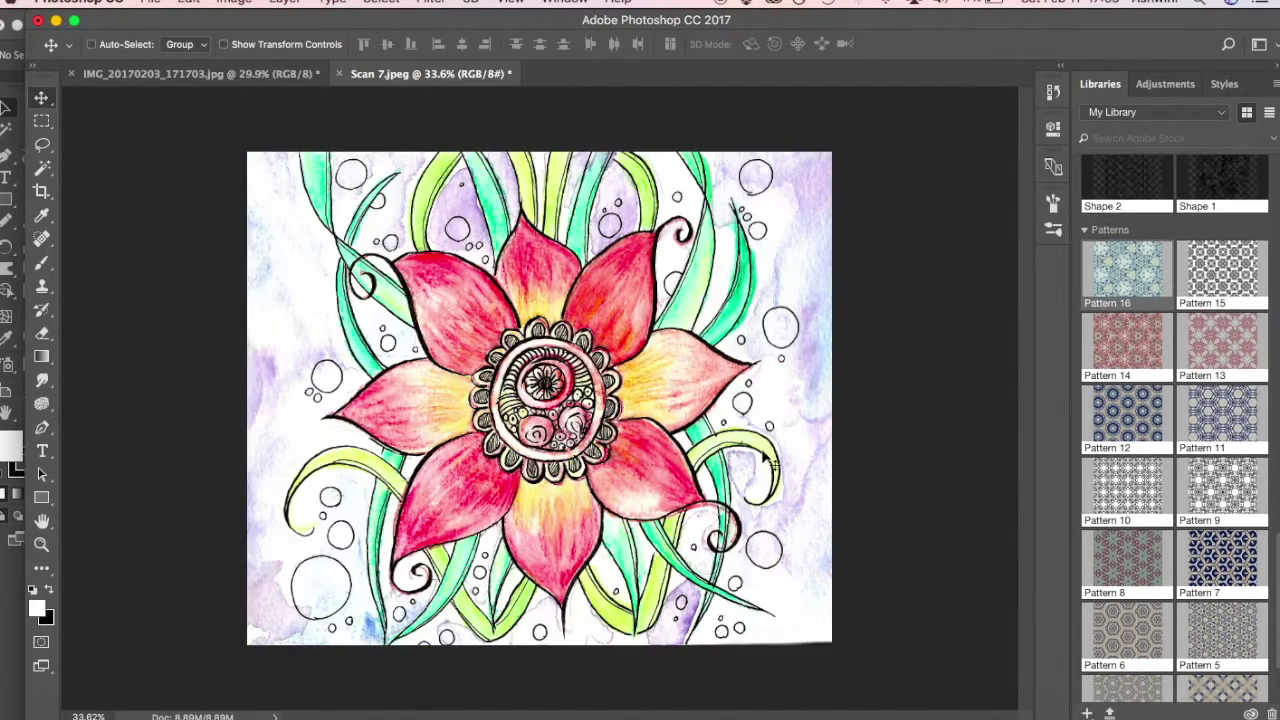
key(super+Tab)
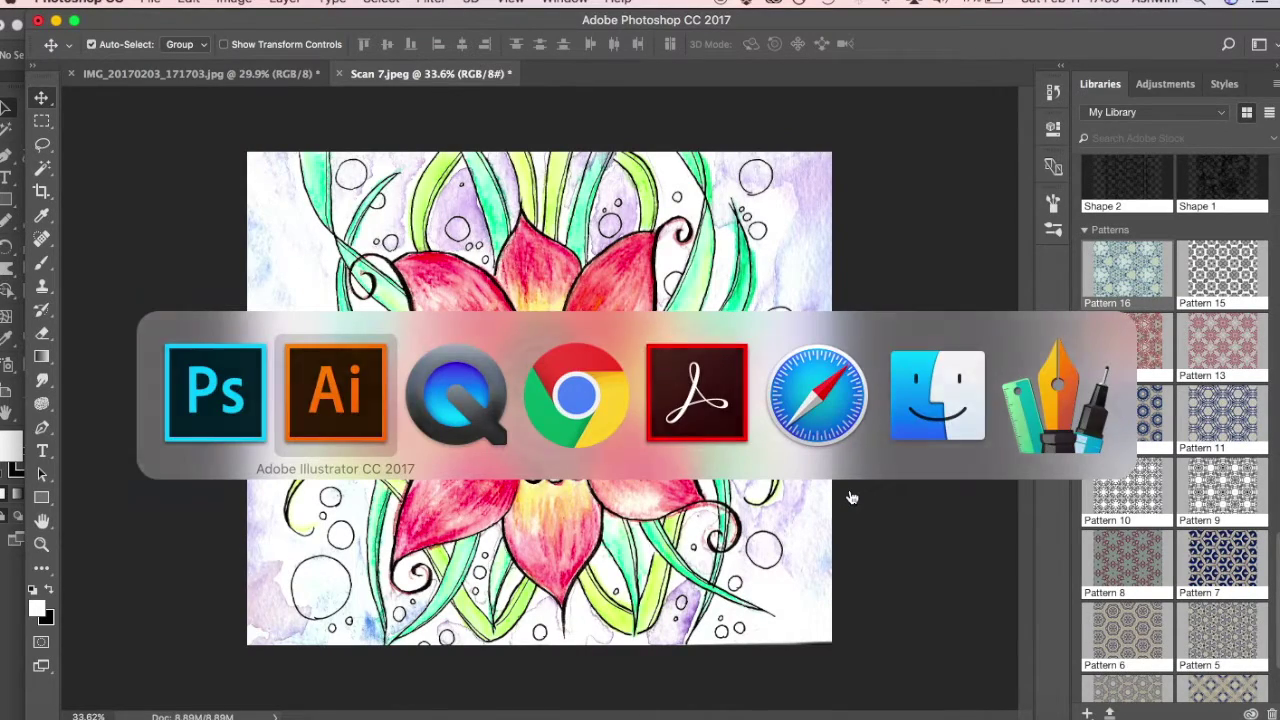
Place two Lorem ipsum point-text lines on the artboard and open the font list
key(super+1)
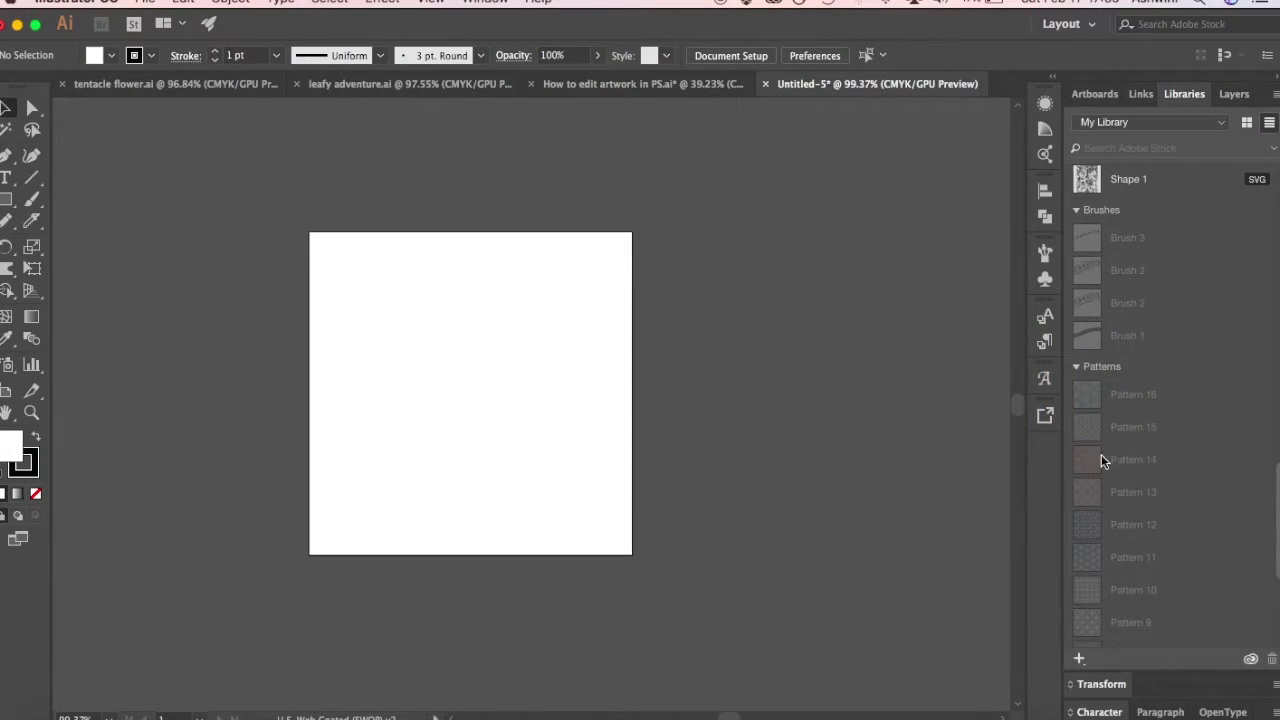
scroll(1176, 513, down, 5)
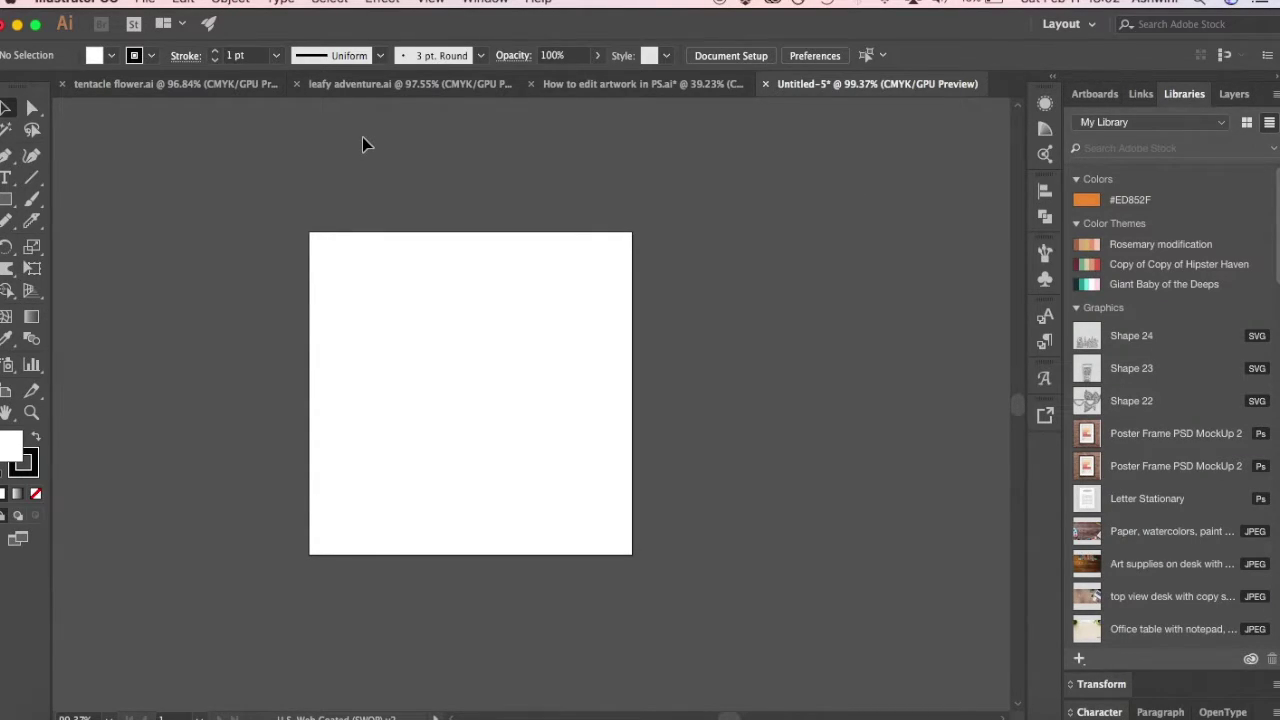
click(6, 178)
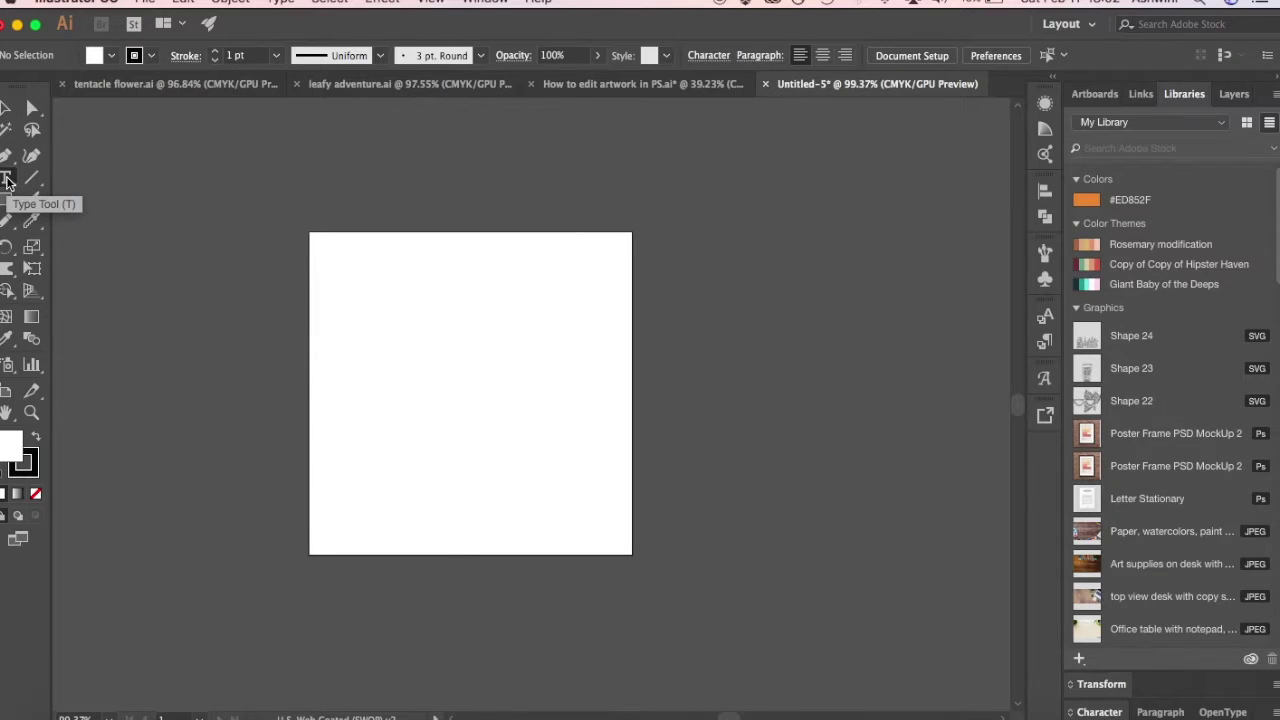
click(430, 326)
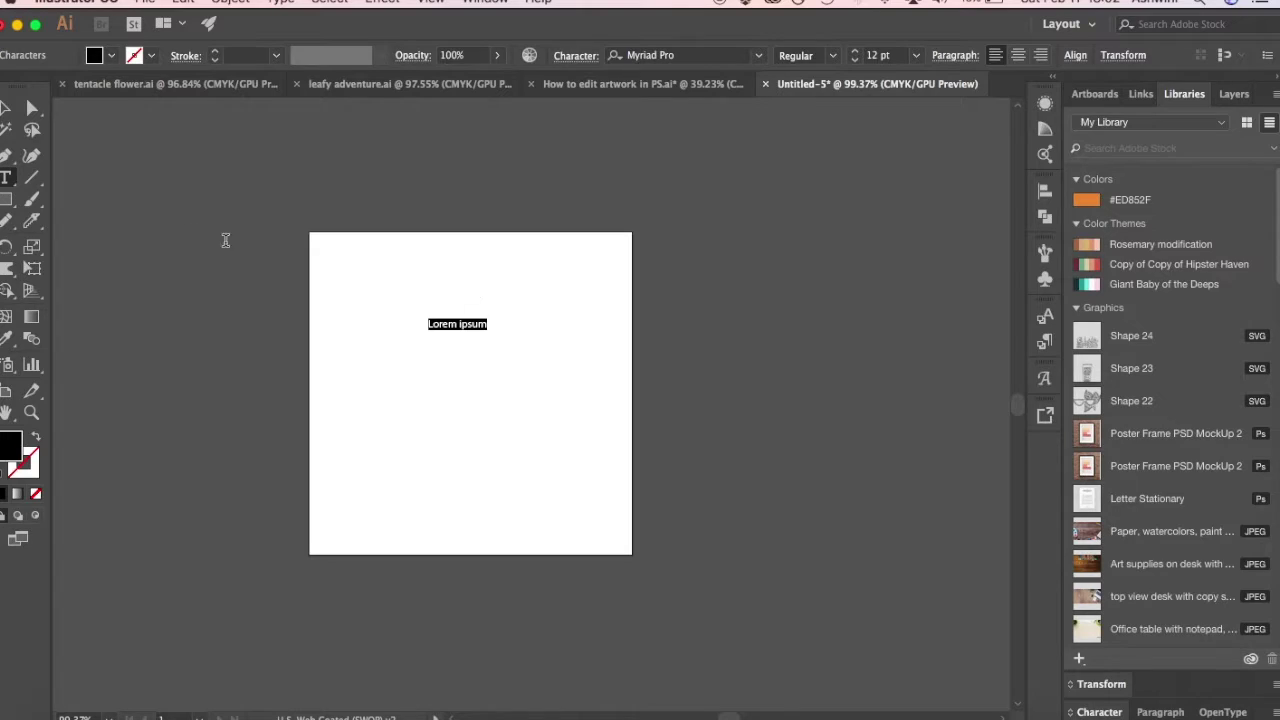
click(6, 178)
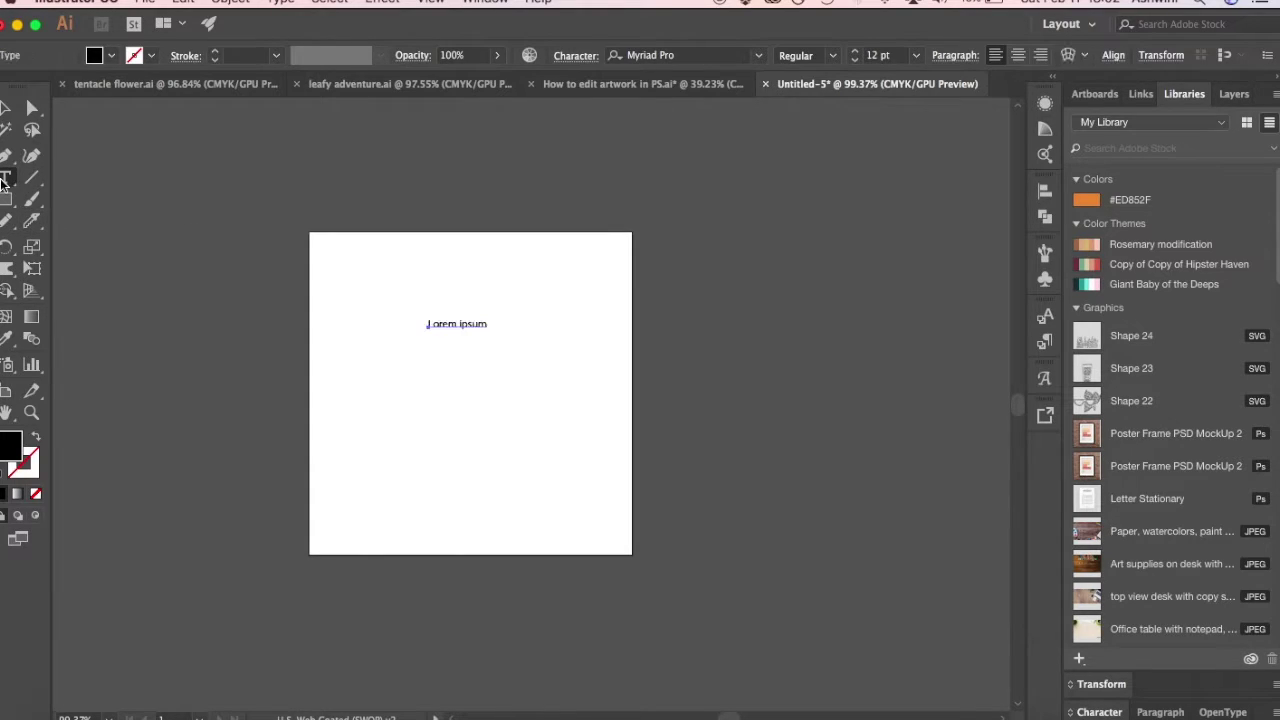
click(426, 367)
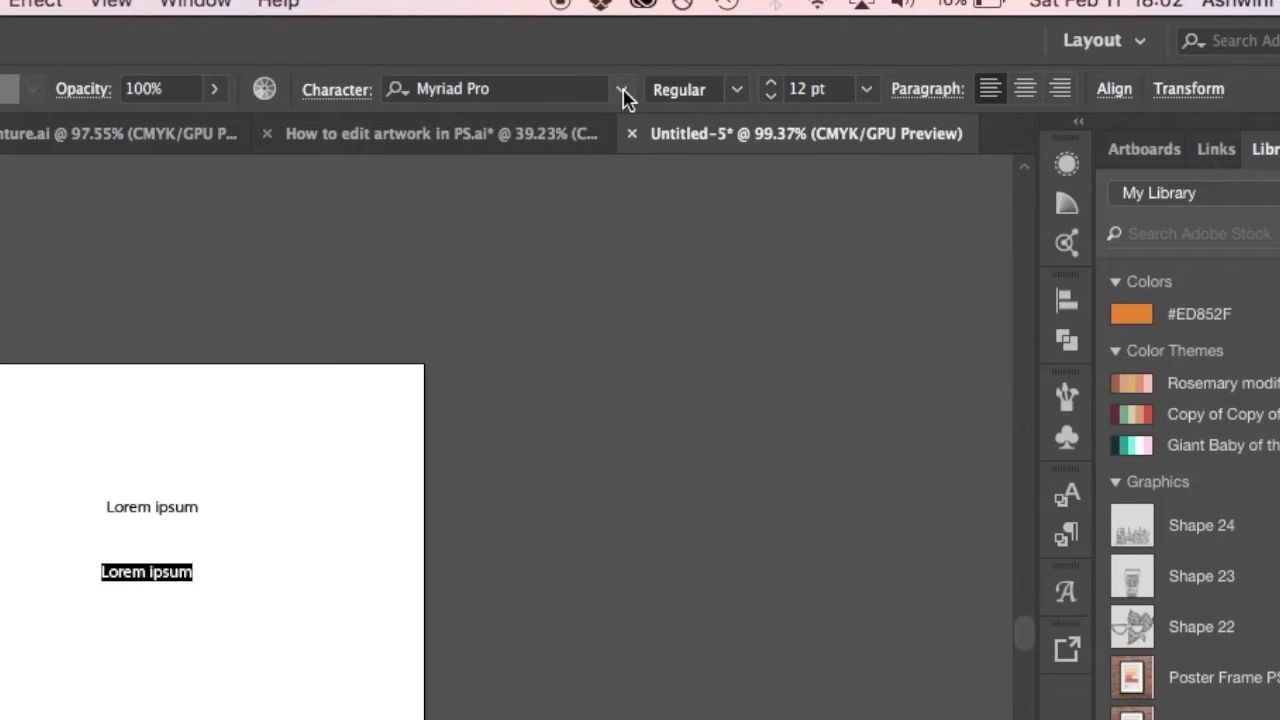
click(622, 93)
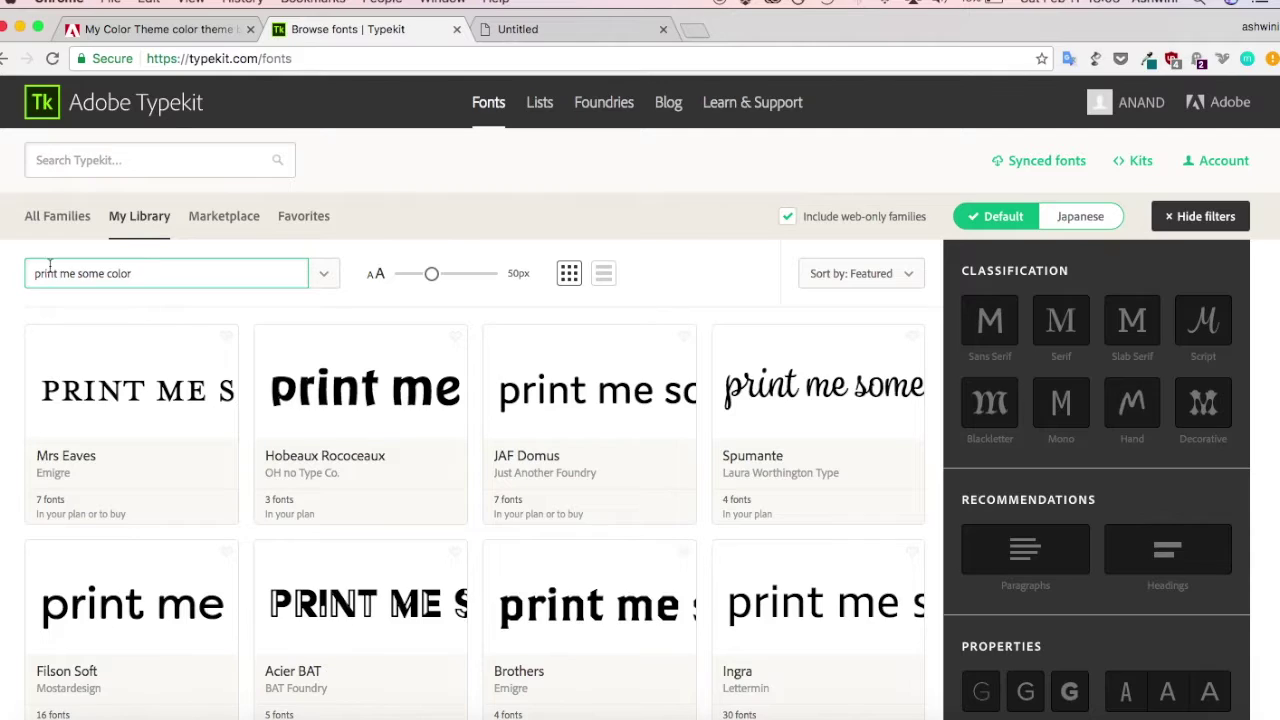
Capitalise the Typekit preview text to 'Print me some color' and browse the font listings
drag(34, 273, 188, 276)
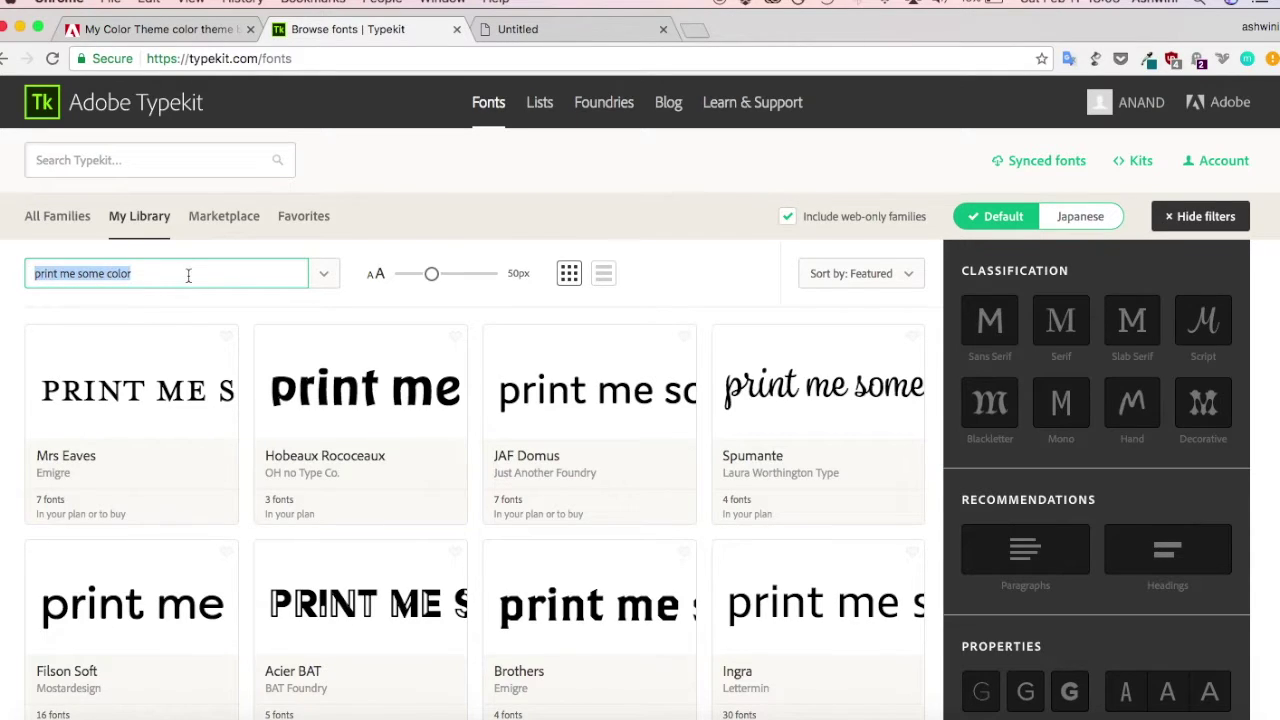
click(46, 280)
key(BackSpace)
text(P)
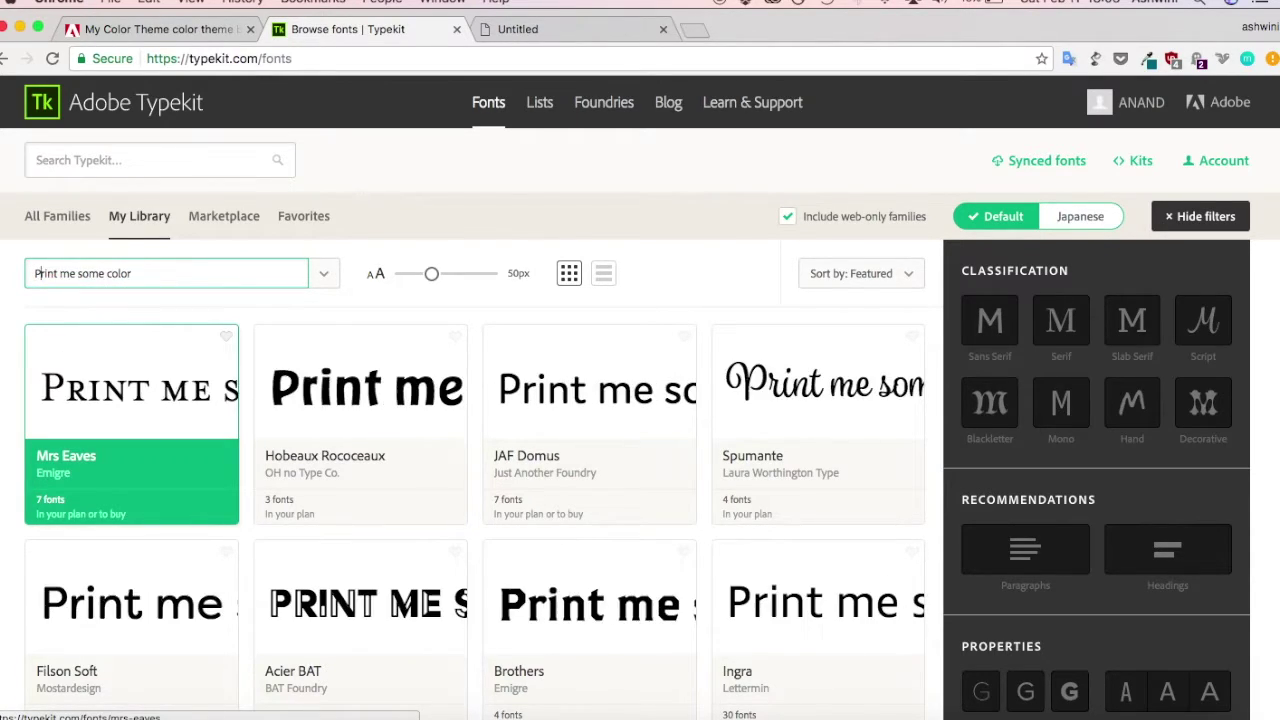
scroll(808, 471, down, 3)
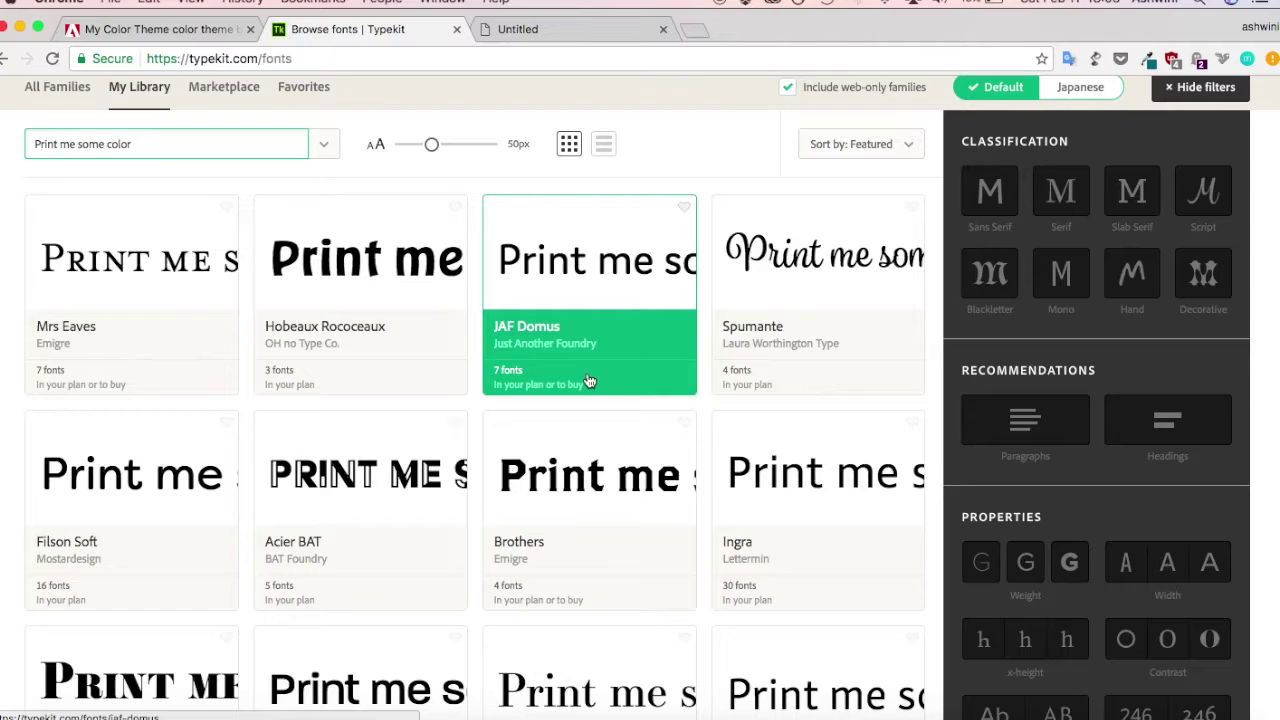
scroll(590, 381, up, 2)
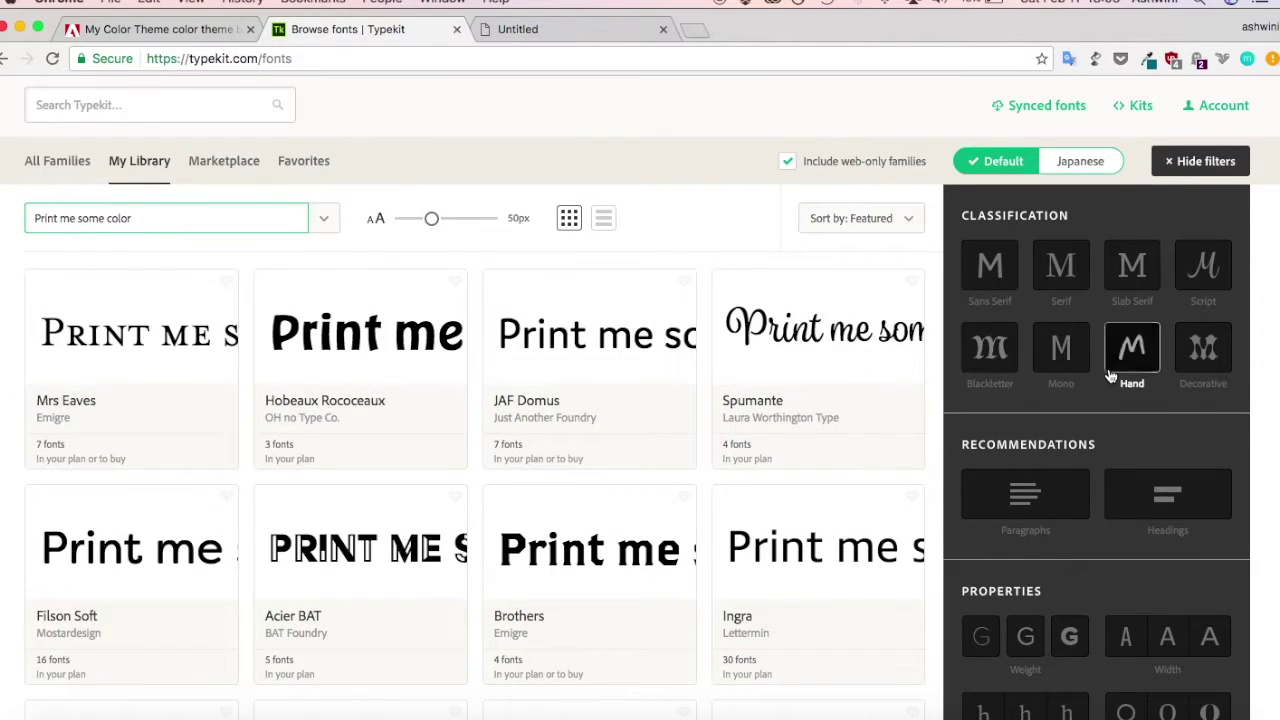
scroll(1110, 375, down, 5)
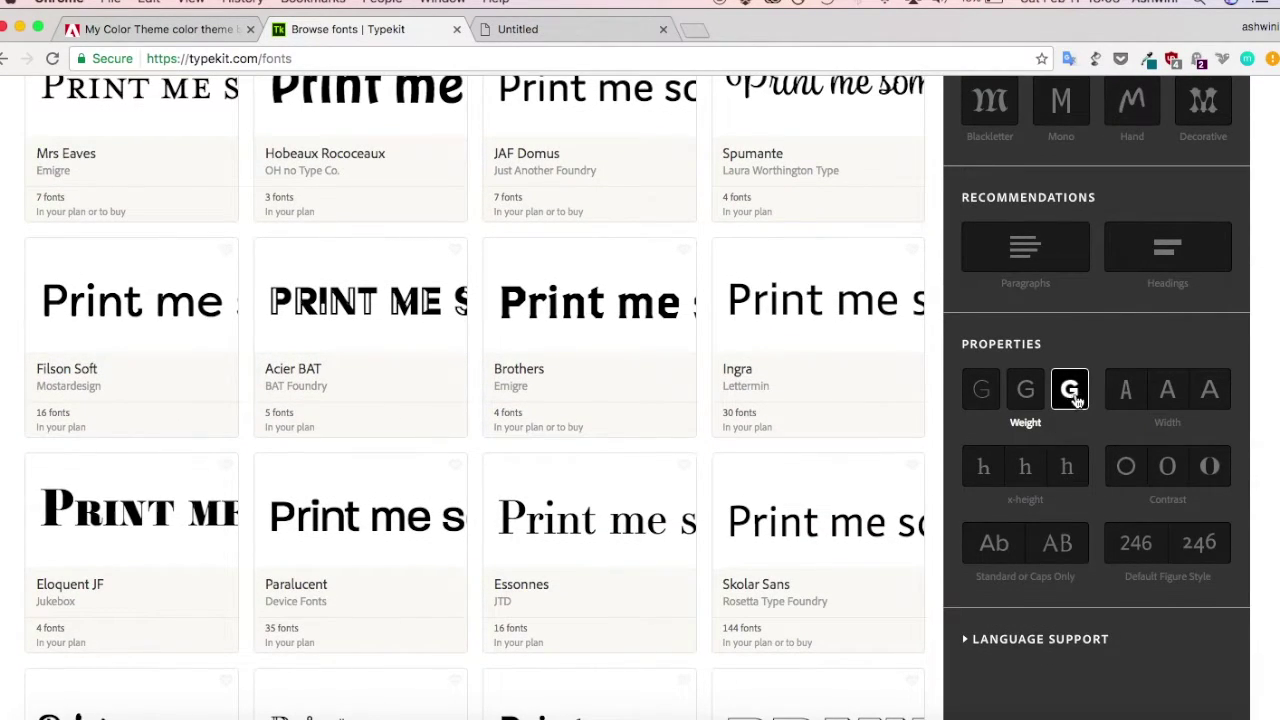
scroll(1168, 522, up, 1)
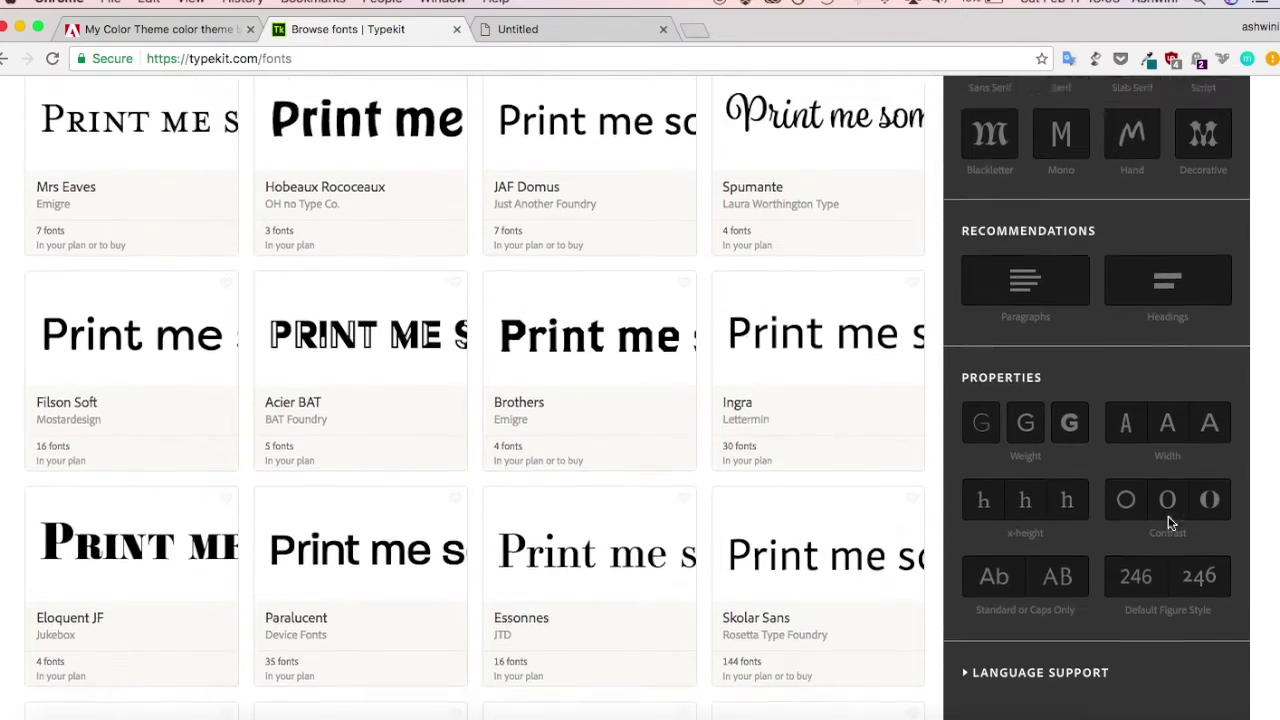
scroll(866, 375, up, 5)
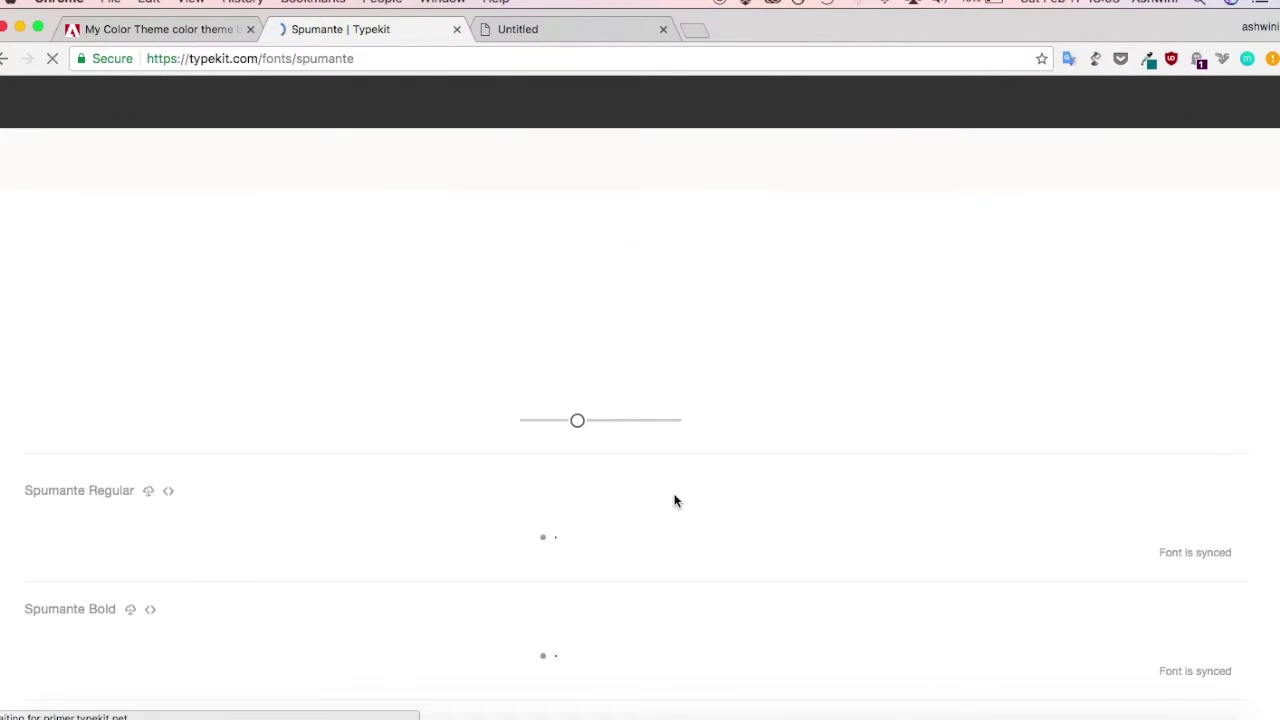
Sync Spumante Shadow Regular from its Typekit page and return to the Illustrator document
scroll(675, 501, down, 5)
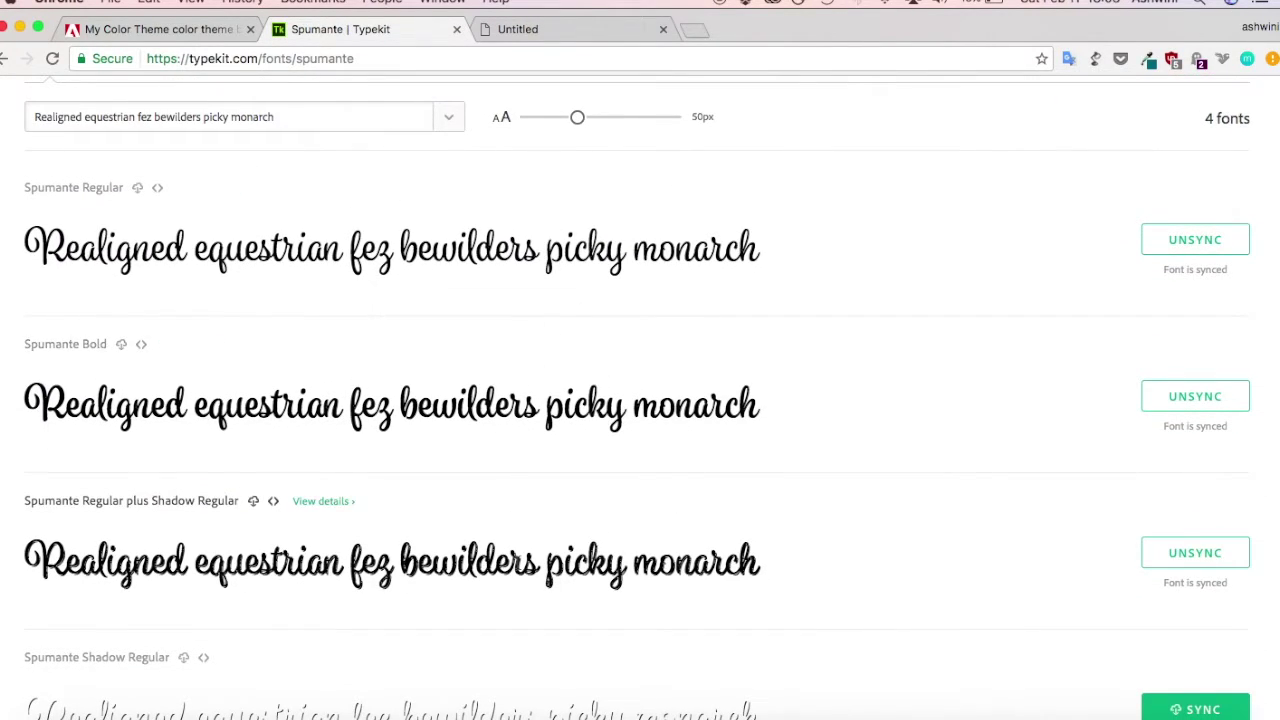
scroll(760, 480, down, 1)
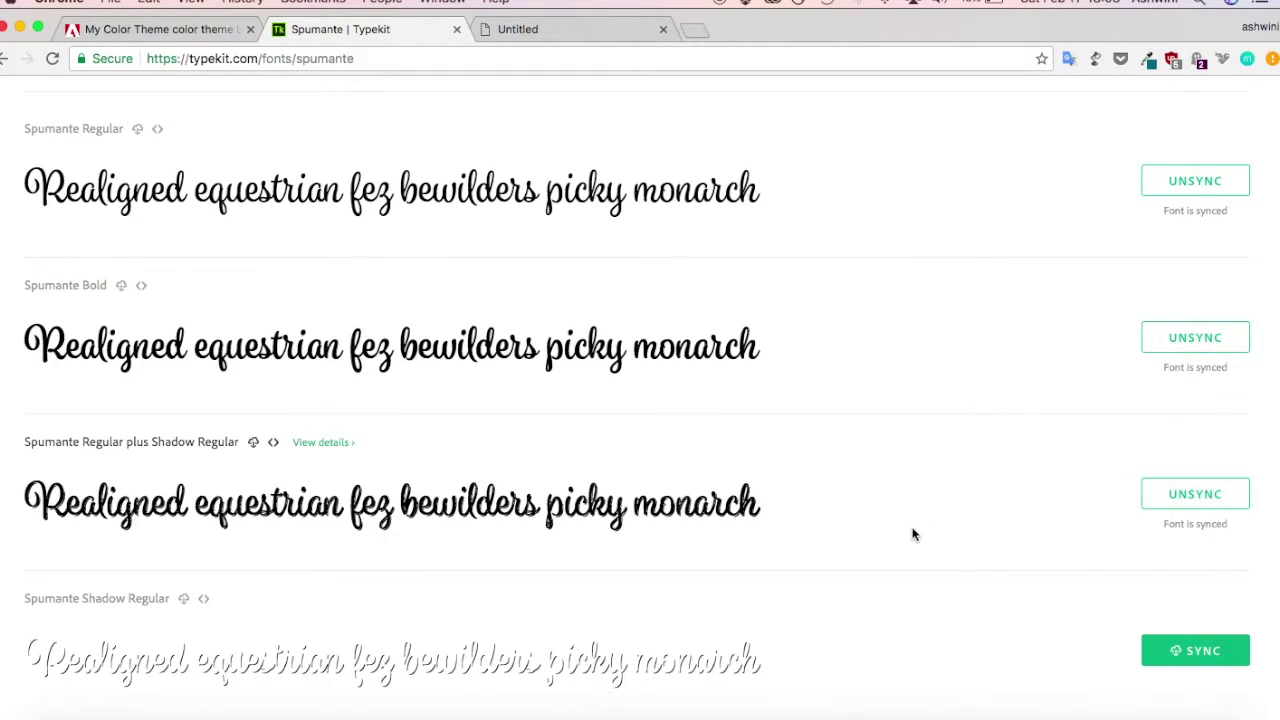
scroll(912, 534, down, 3)
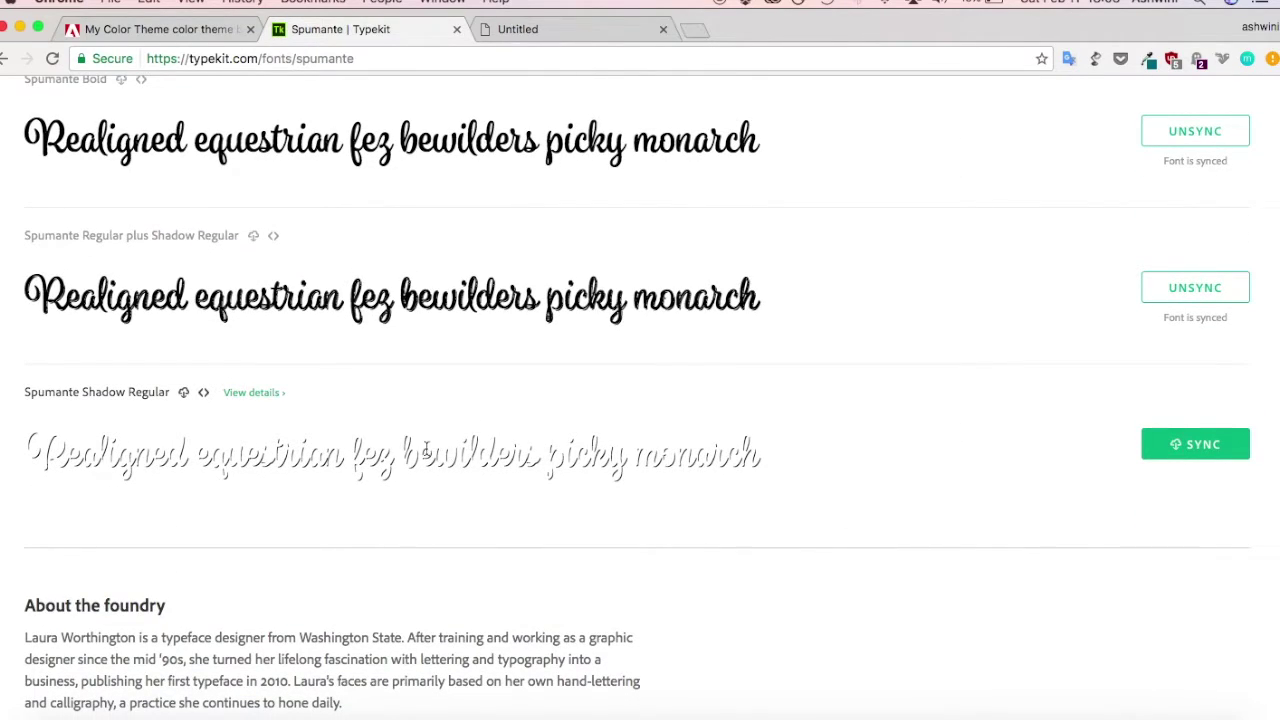
click(1197, 453)
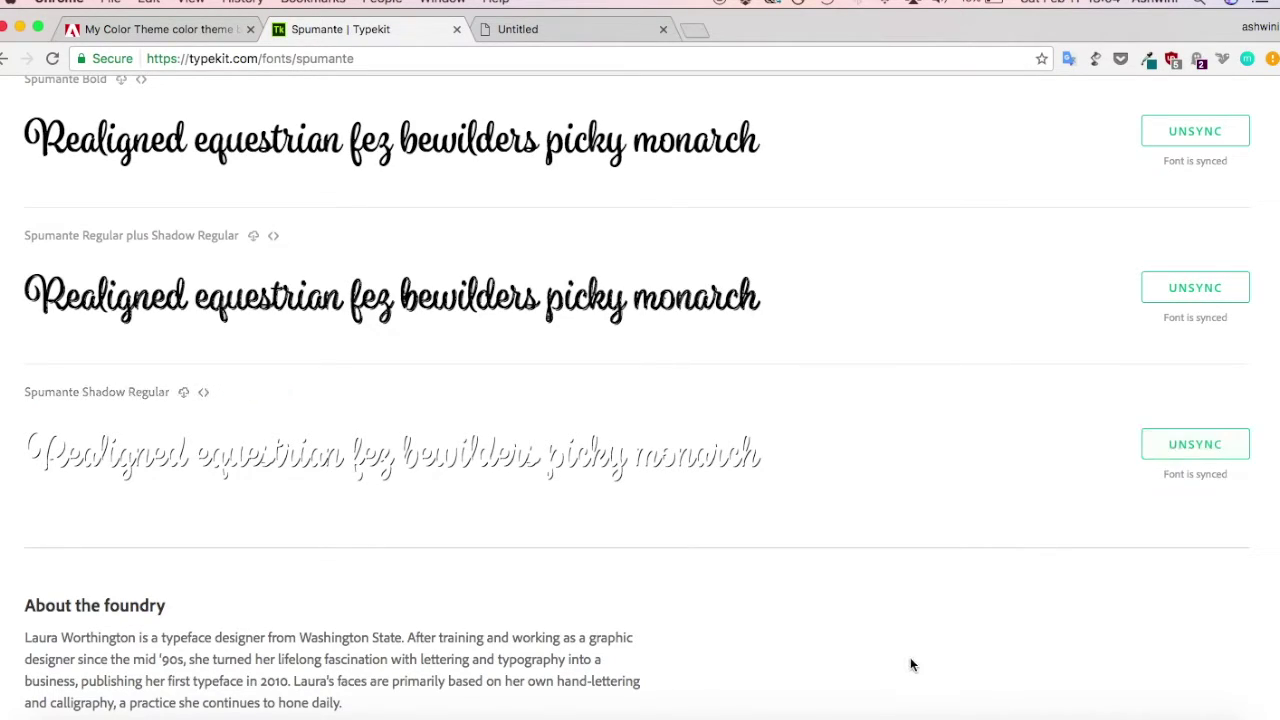
click(745, 716)
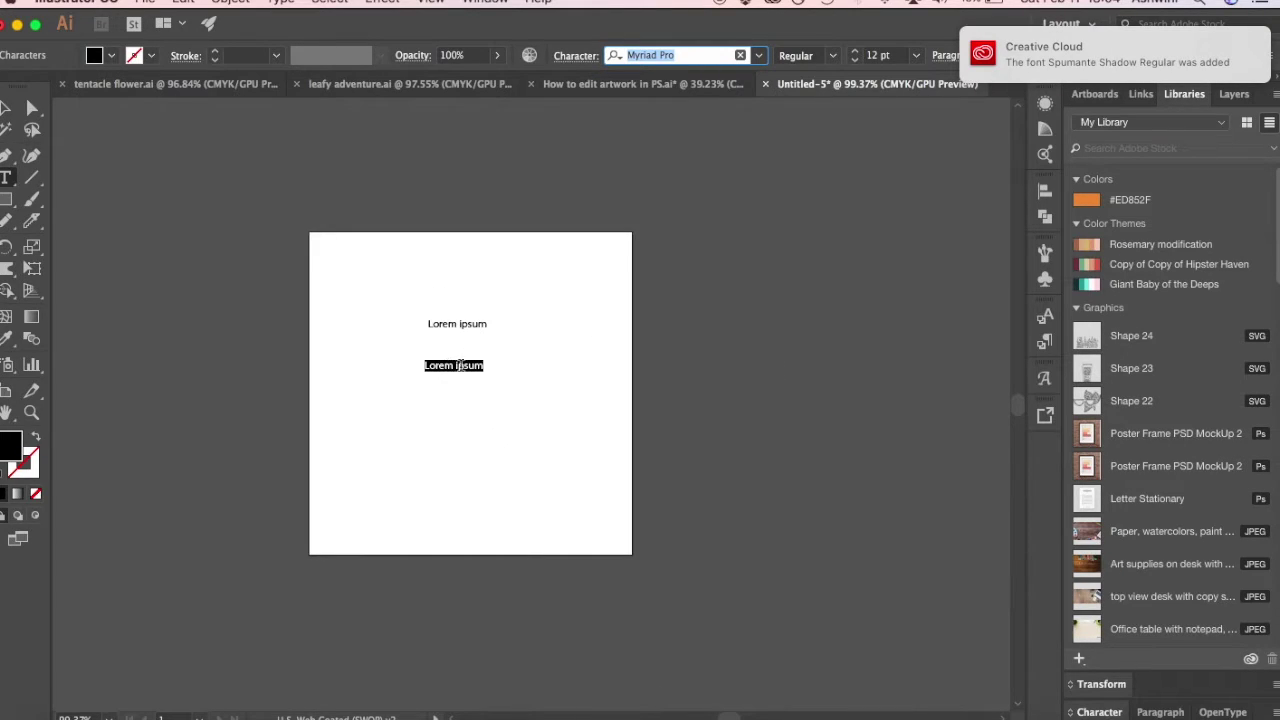
Apply Typekit font Spumante Shadow at 72 pt to the second line and drag it past the artboard
click(759, 56)
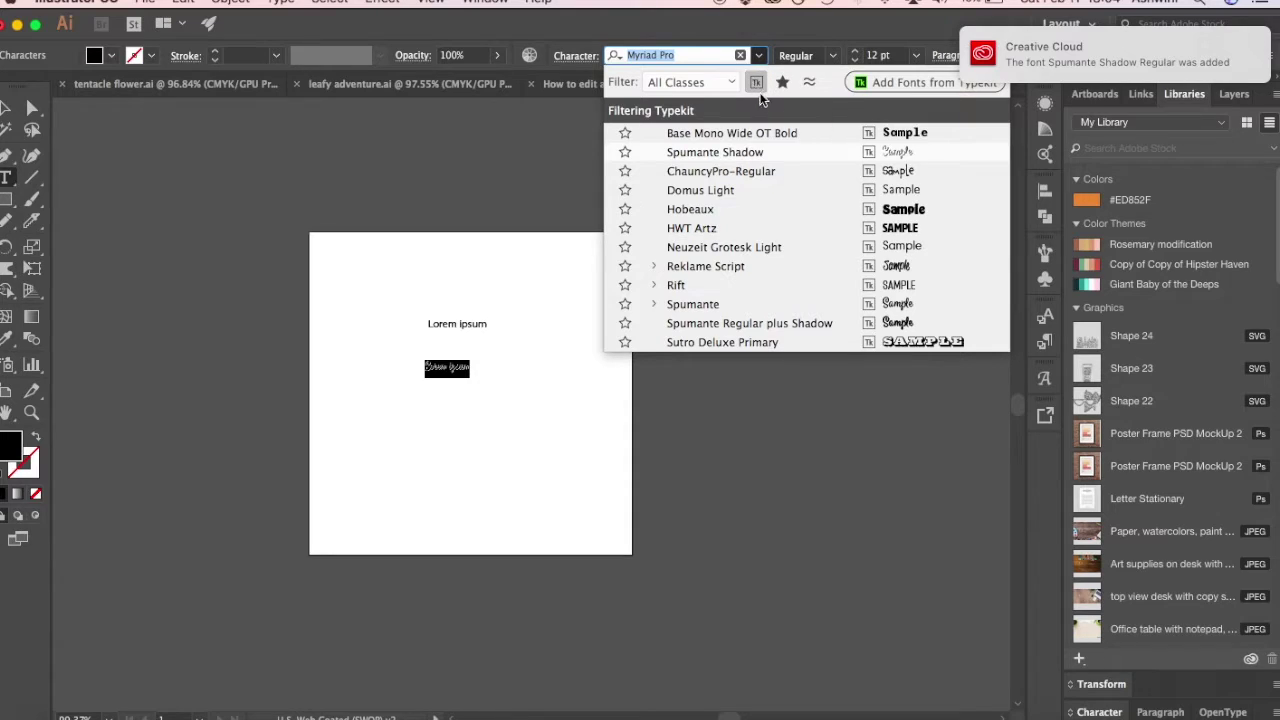
click(757, 84)
scroll(739, 264, up, 15)
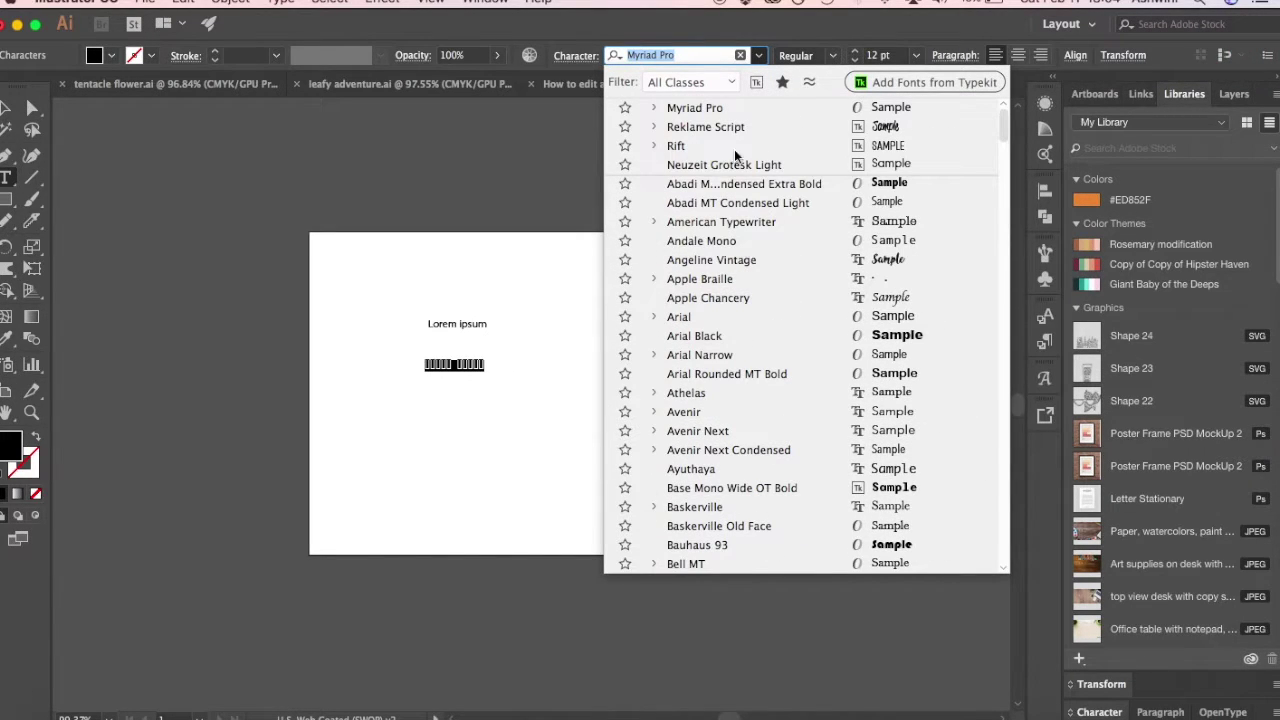
click(757, 84)
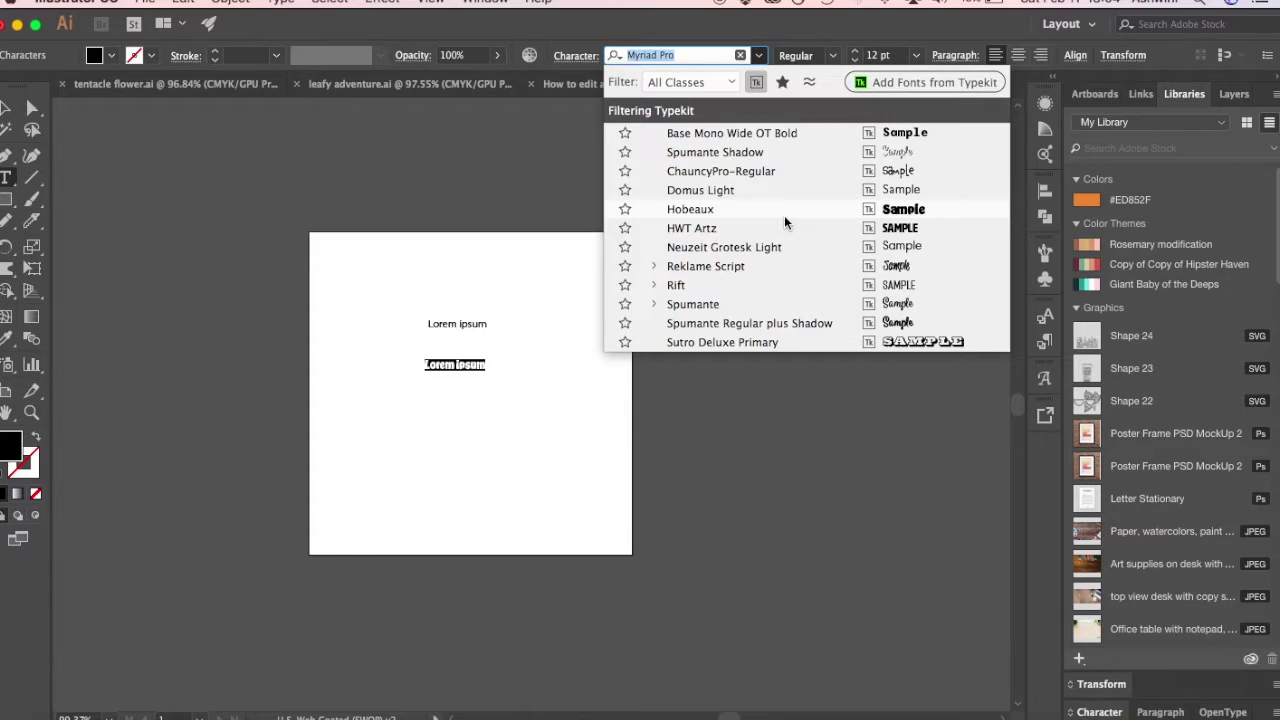
click(727, 152)
click(912, 60)
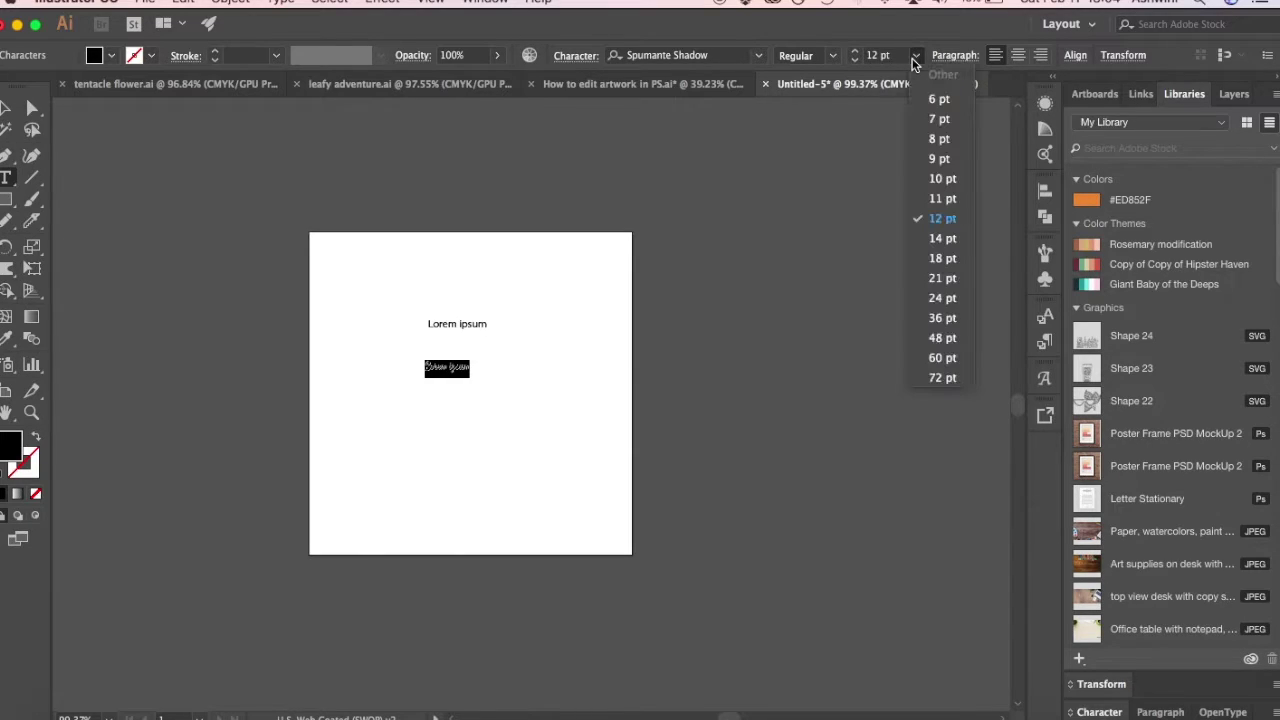
click(940, 377)
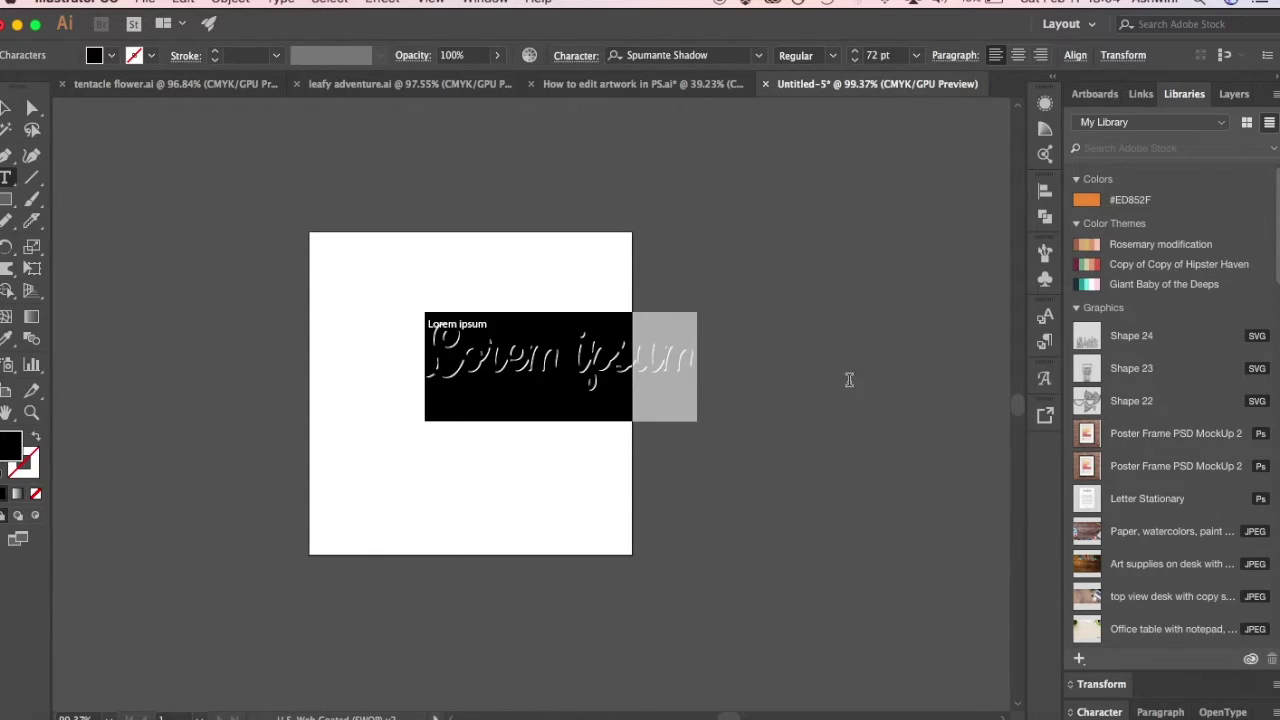
click(7, 108)
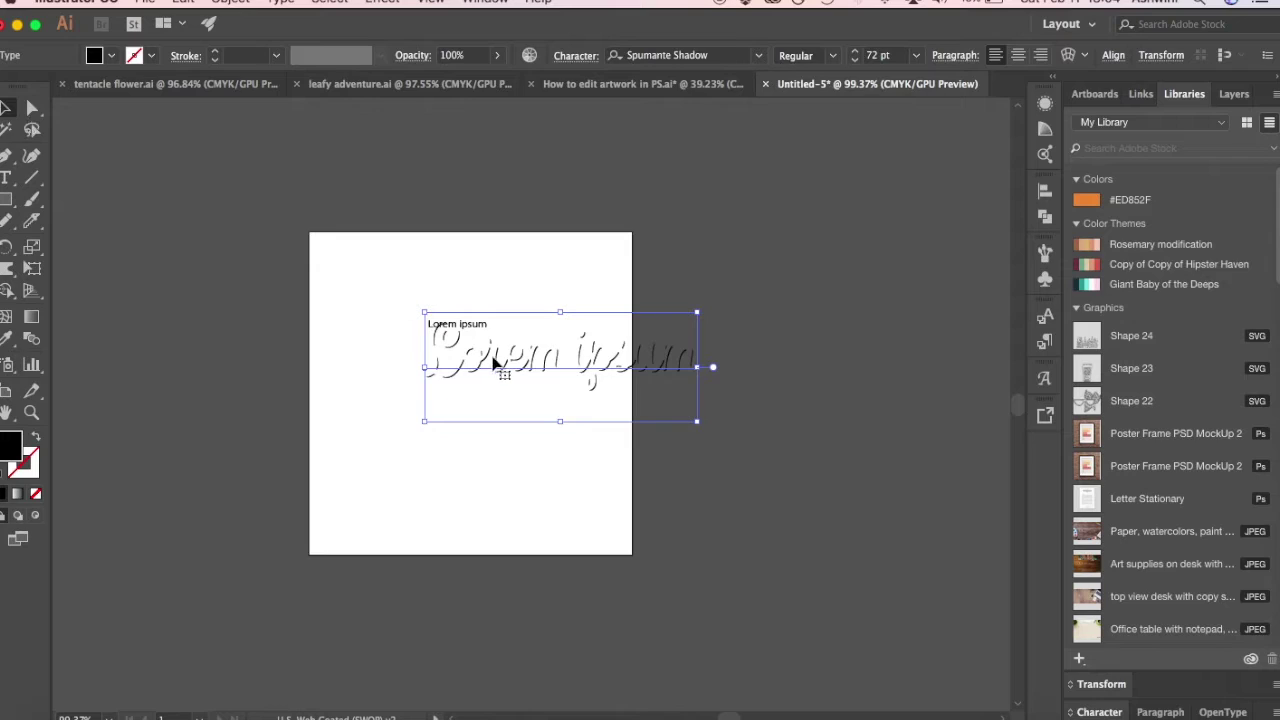
drag(493, 362, 412, 352)
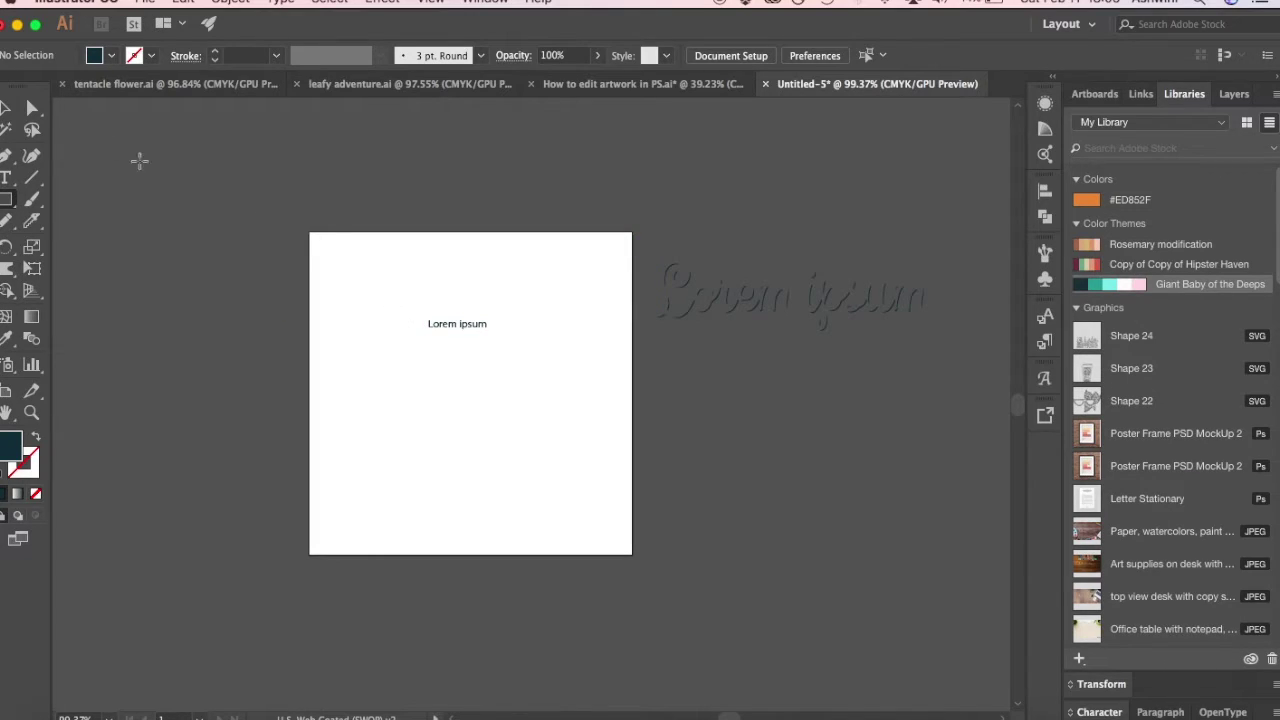
Select the word 'ipsum' in the Lorem ipsum text and open the font list
click(5, 108)
double_click(470, 322)
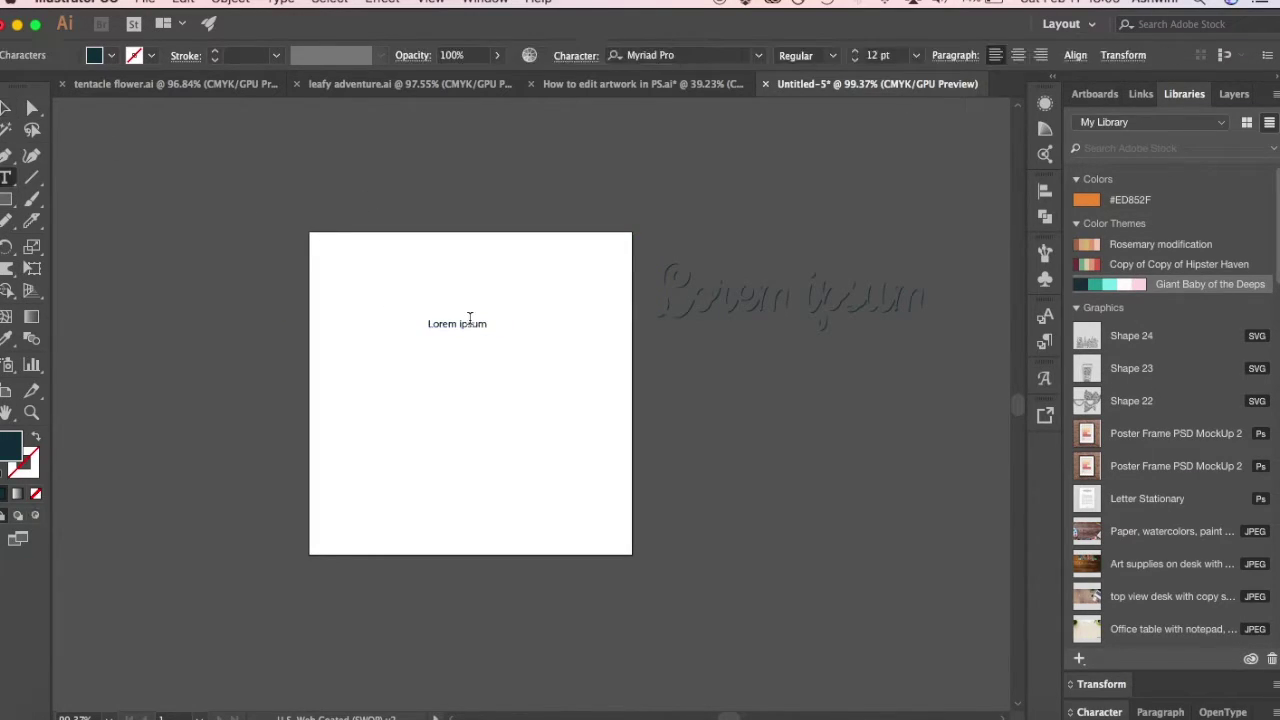
double_click(470, 320)
click(759, 56)
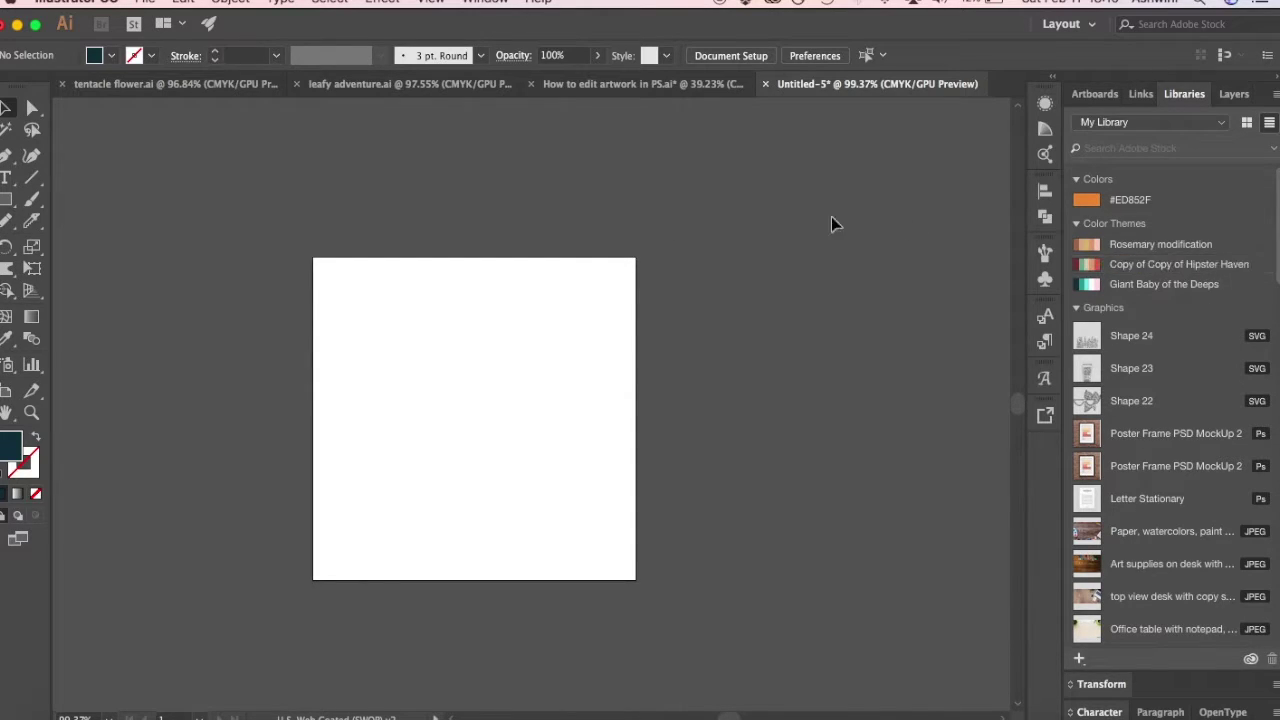
Draw a rectangle in the upper artboard and fill it with theme green #5FA685
click(6, 199)
drag(374, 314, 568, 464)
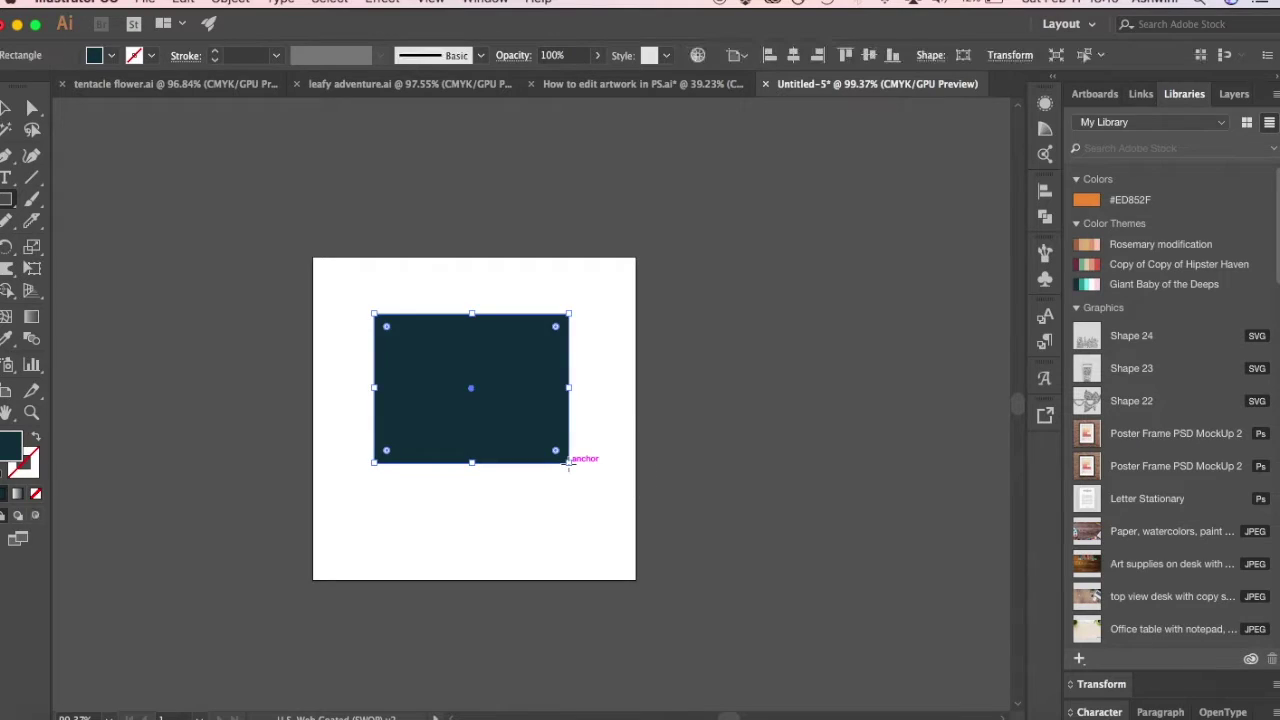
mouse_move(1089, 272)
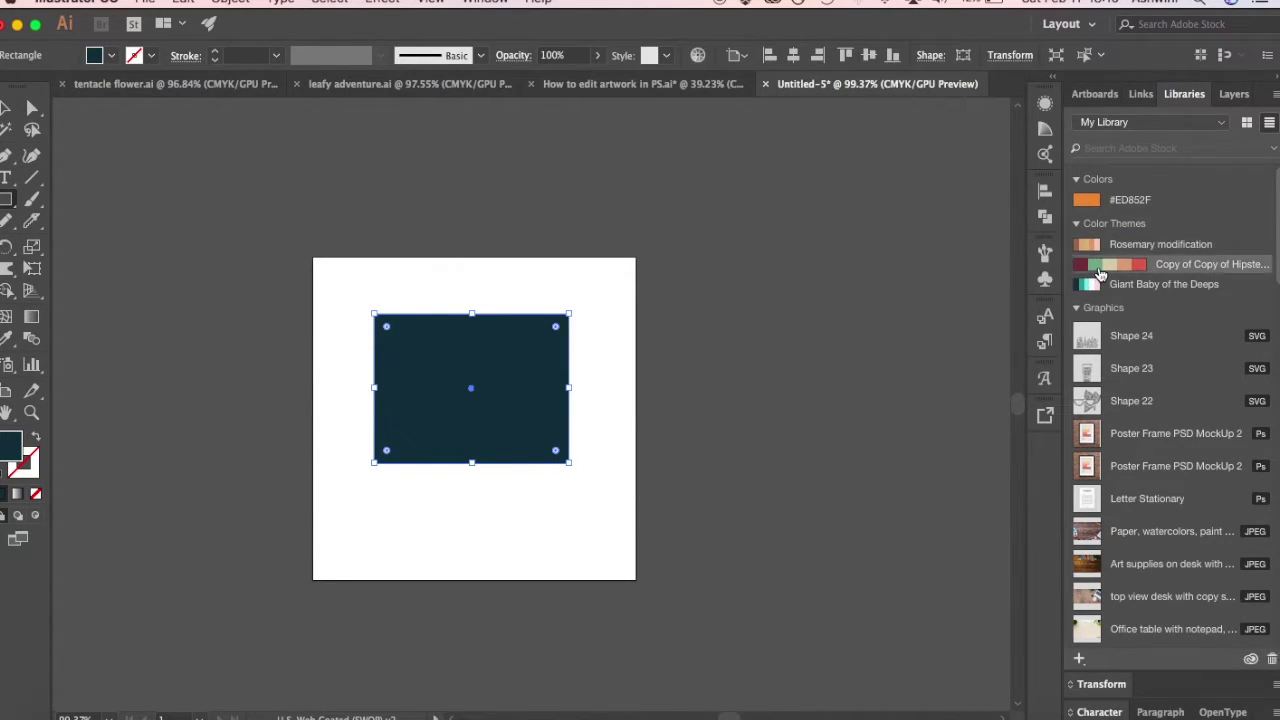
click(1098, 267)
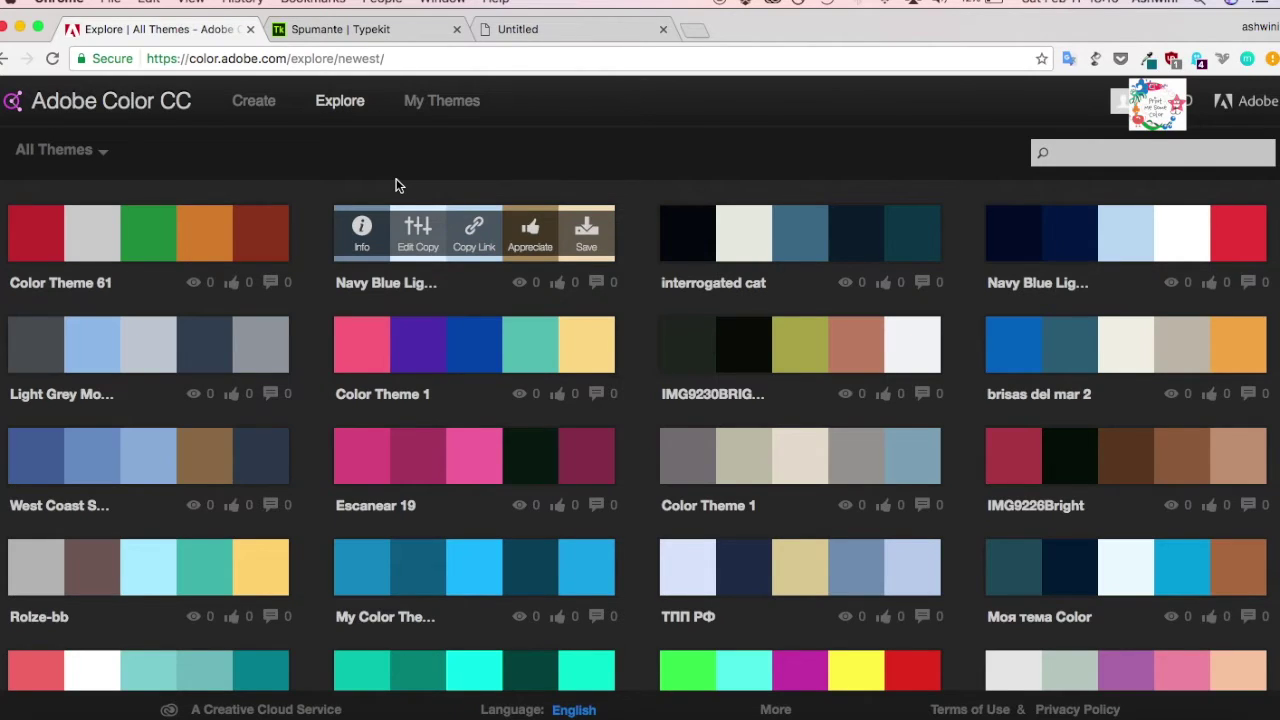
Scroll through Adobe Color's newest themes and the 'cute pink' search results
scroll(438, 340, down, 5)
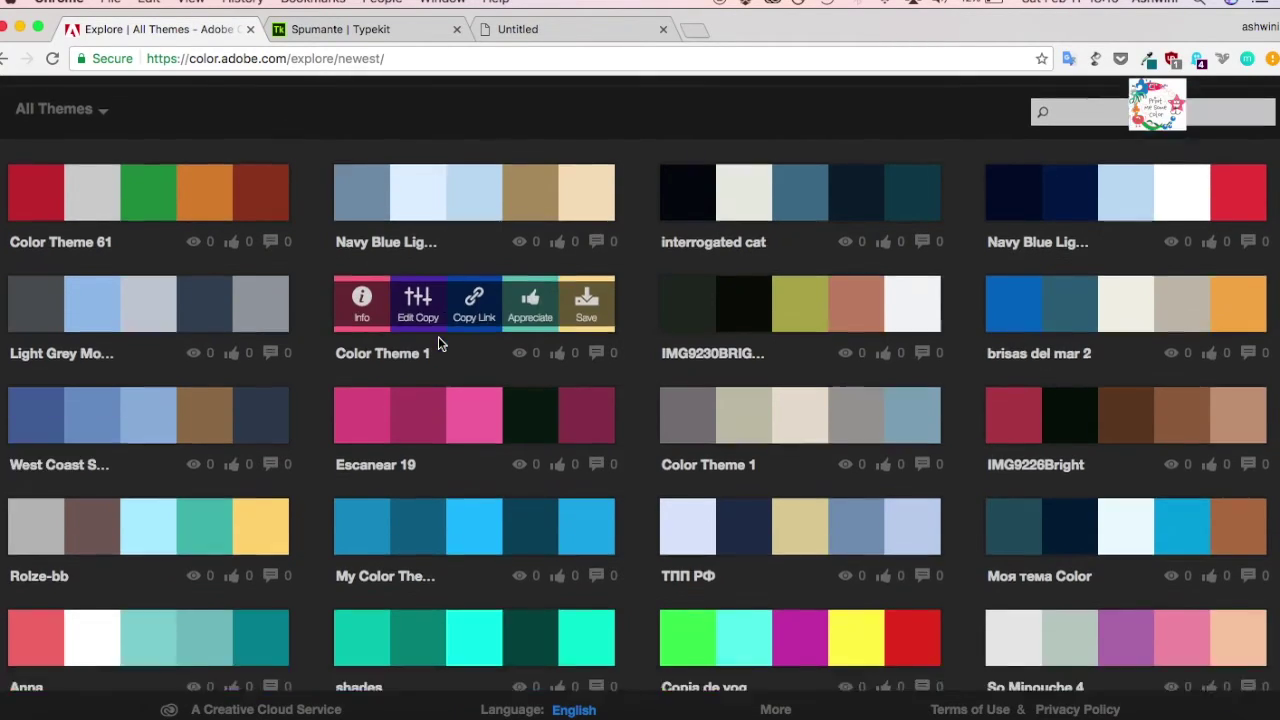
scroll(438, 343, down, 10)
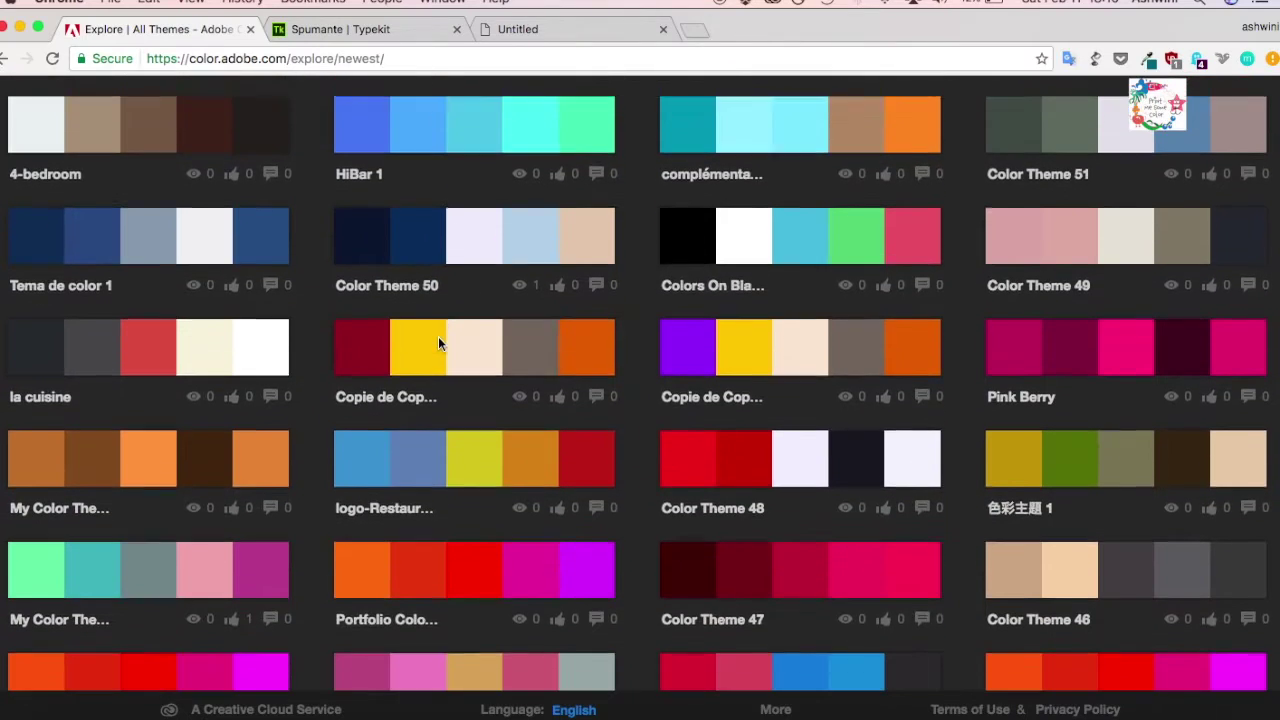
scroll(438, 343, down, 4)
scroll(438, 343, down, 8)
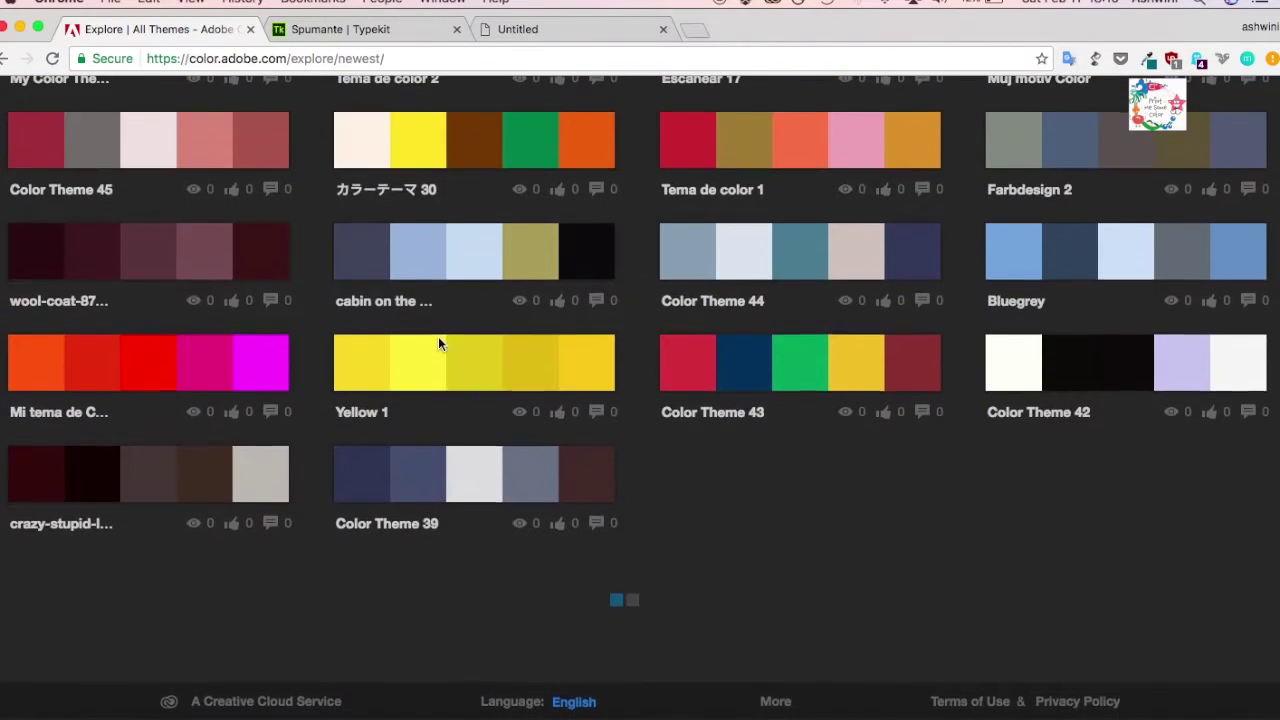
scroll(565, 455, up, 20)
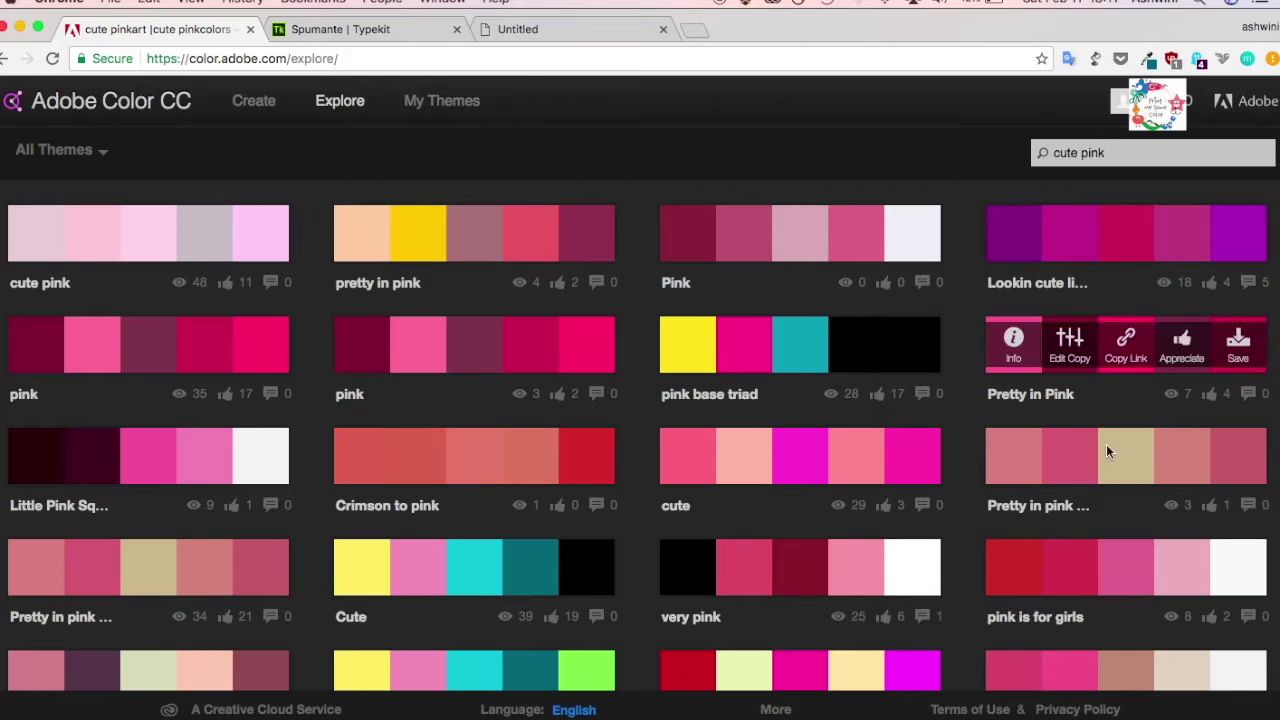
scroll(1075, 500, down, 3)
scroll(983, 520, up, 2)
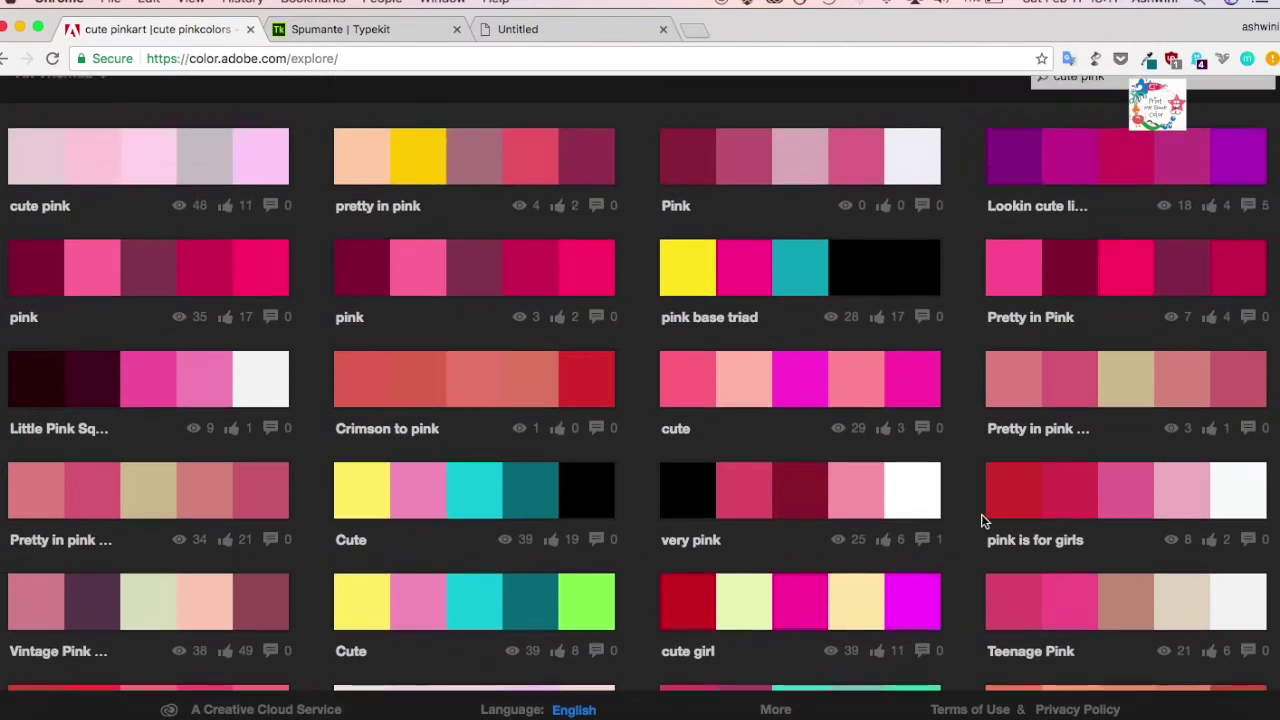
scroll(981, 520, down, 2)
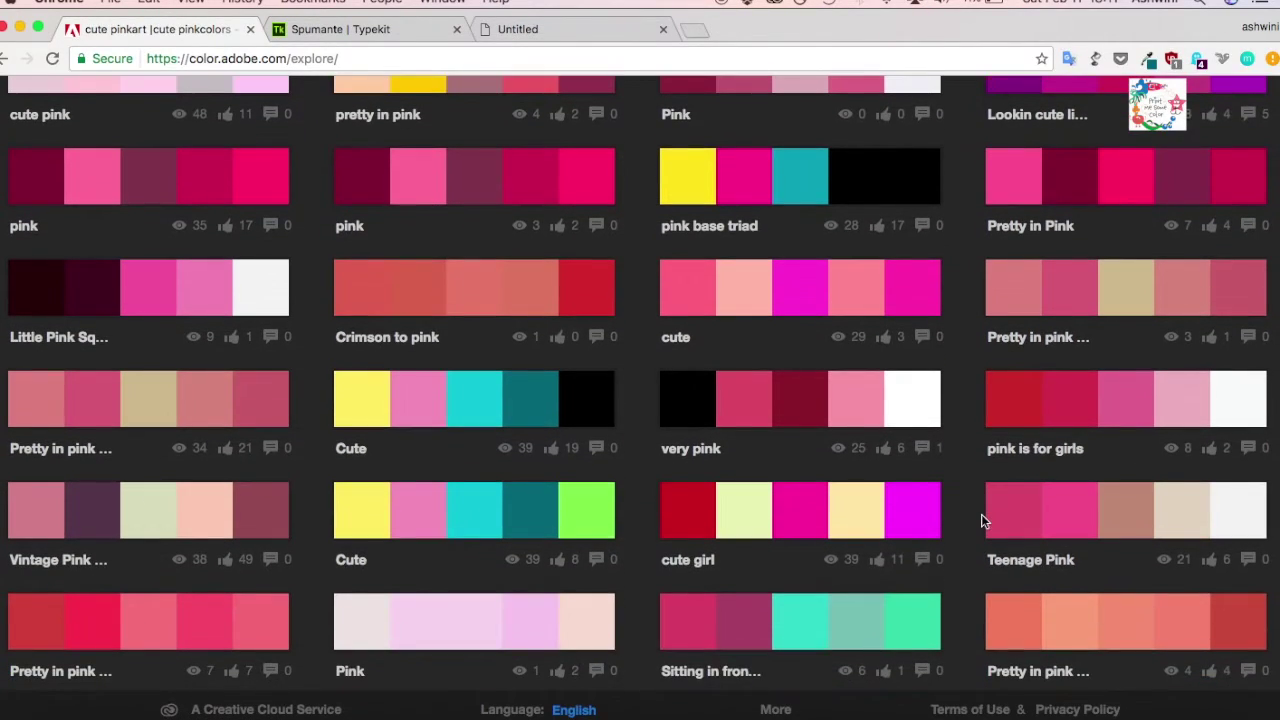
scroll(981, 520, down, 15)
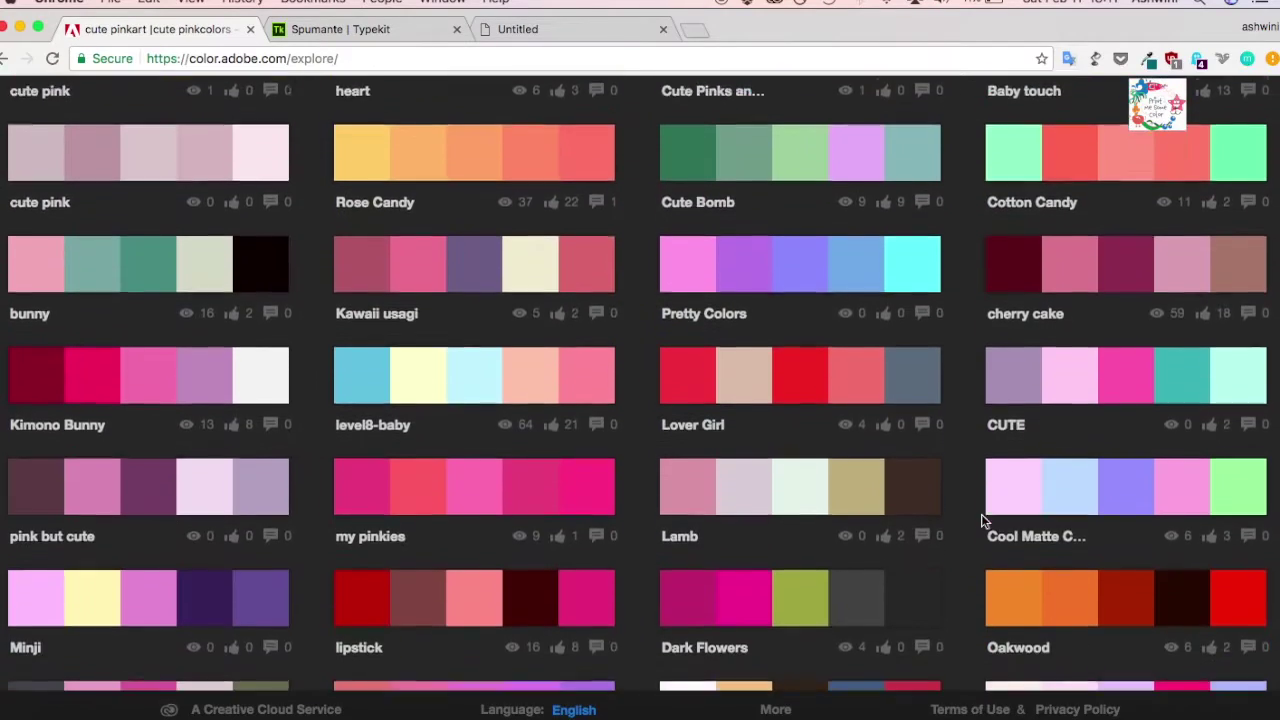
scroll(986, 522, up, 20)
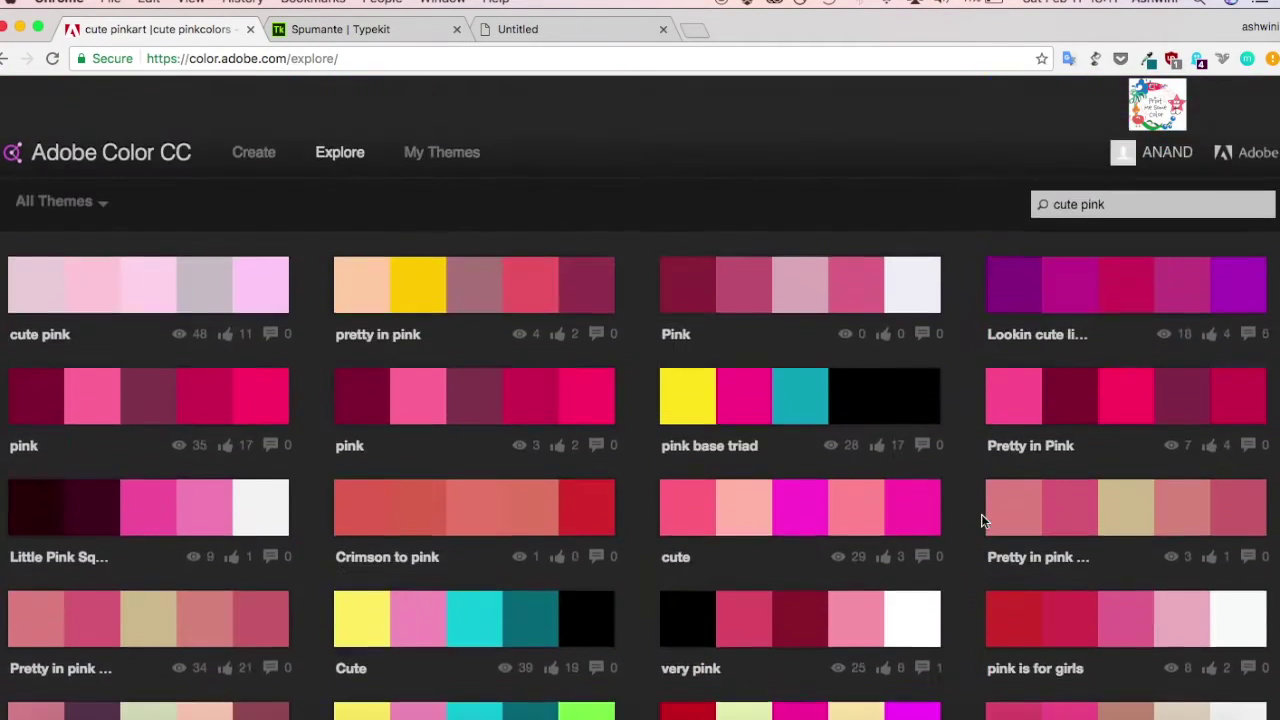
mouse_move(196, 406)
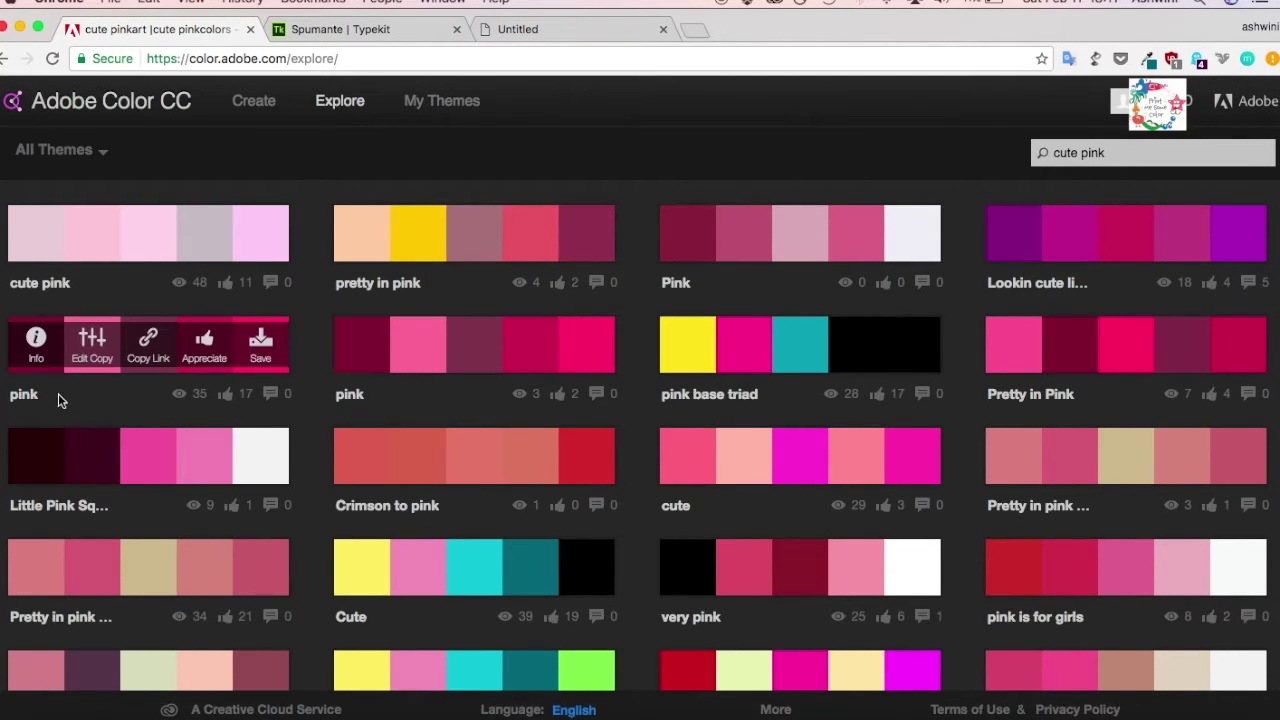
Open the five-colour pink theme's page and save it to My Library
click(24, 396)
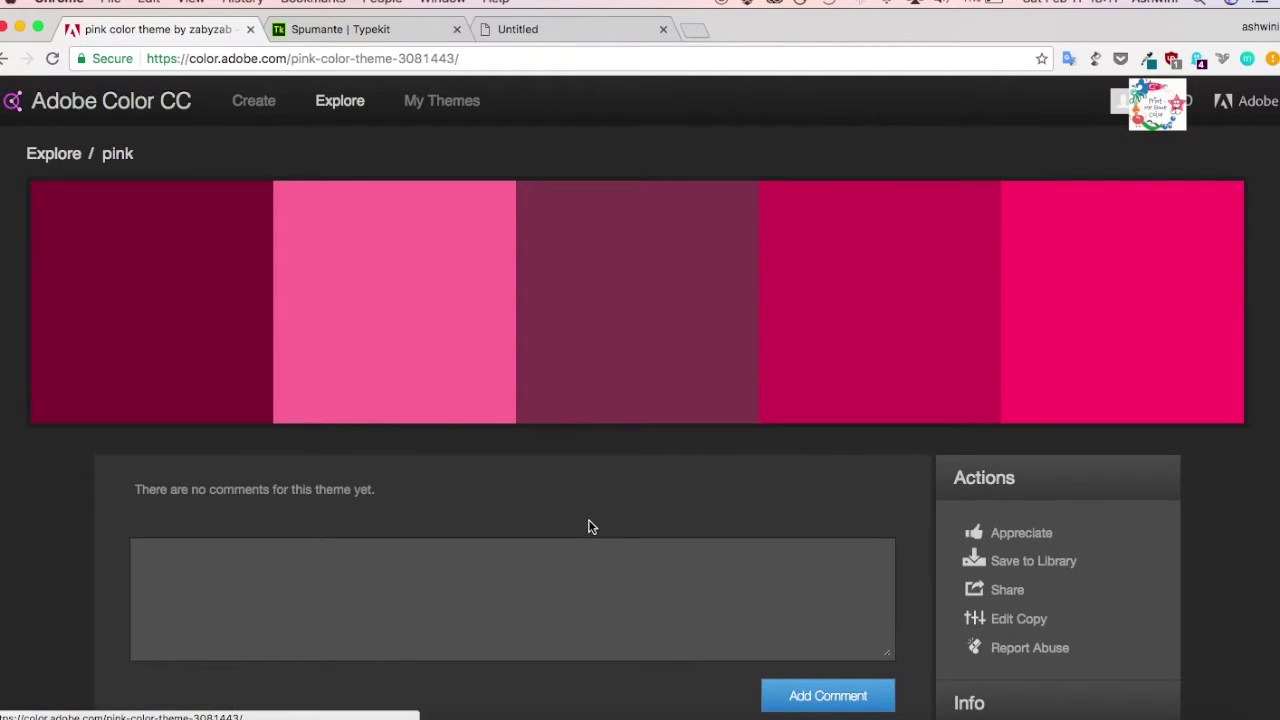
scroll(590, 526, down, 1)
scroll(590, 526, down, 1)
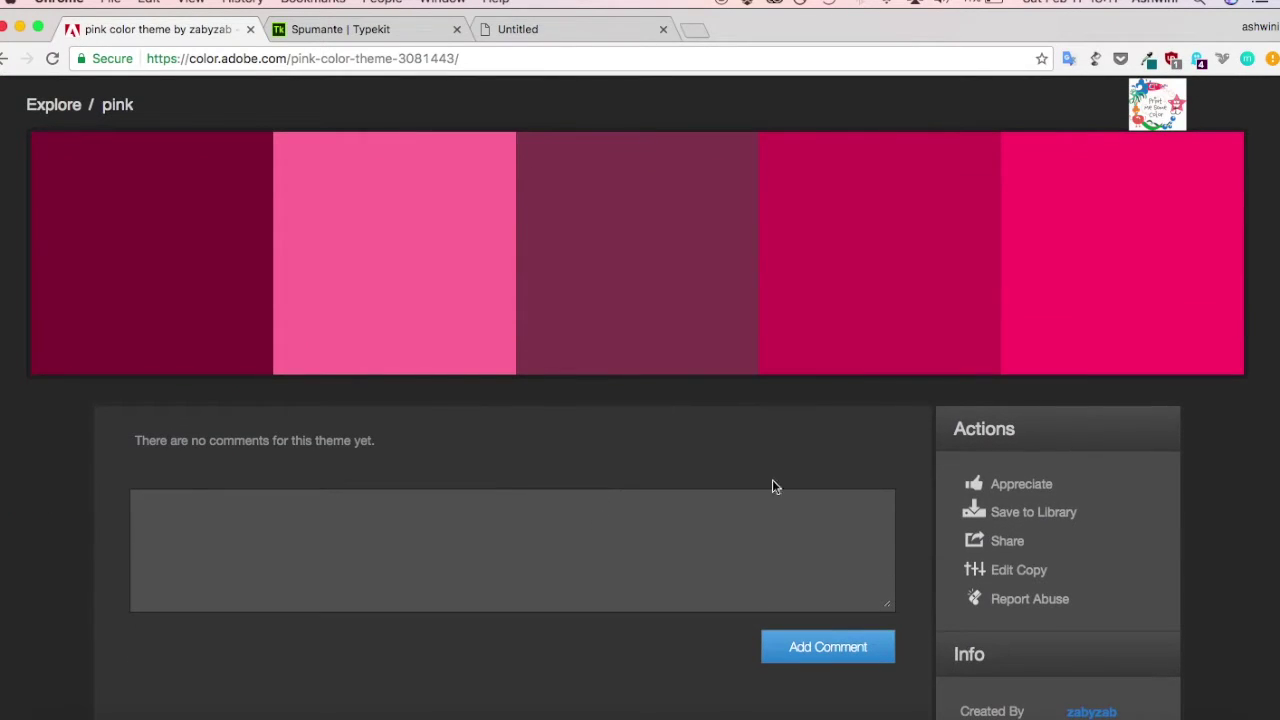
click(1064, 515)
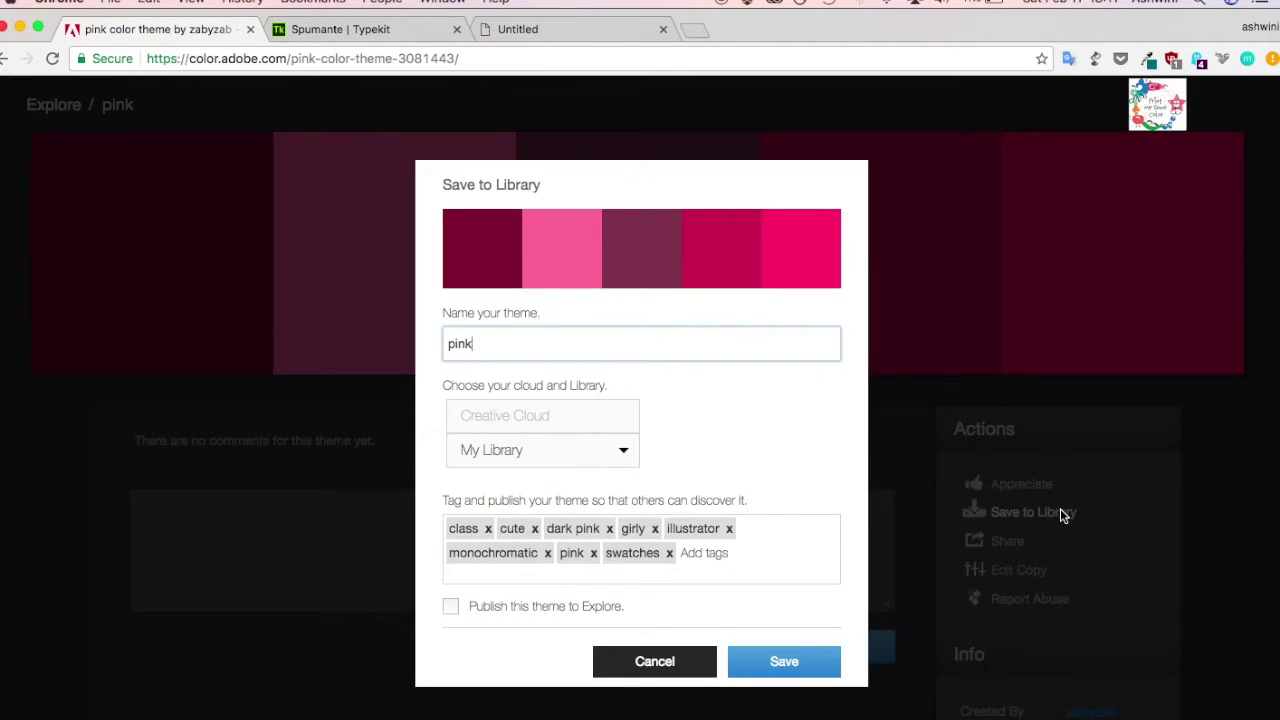
click(621, 457)
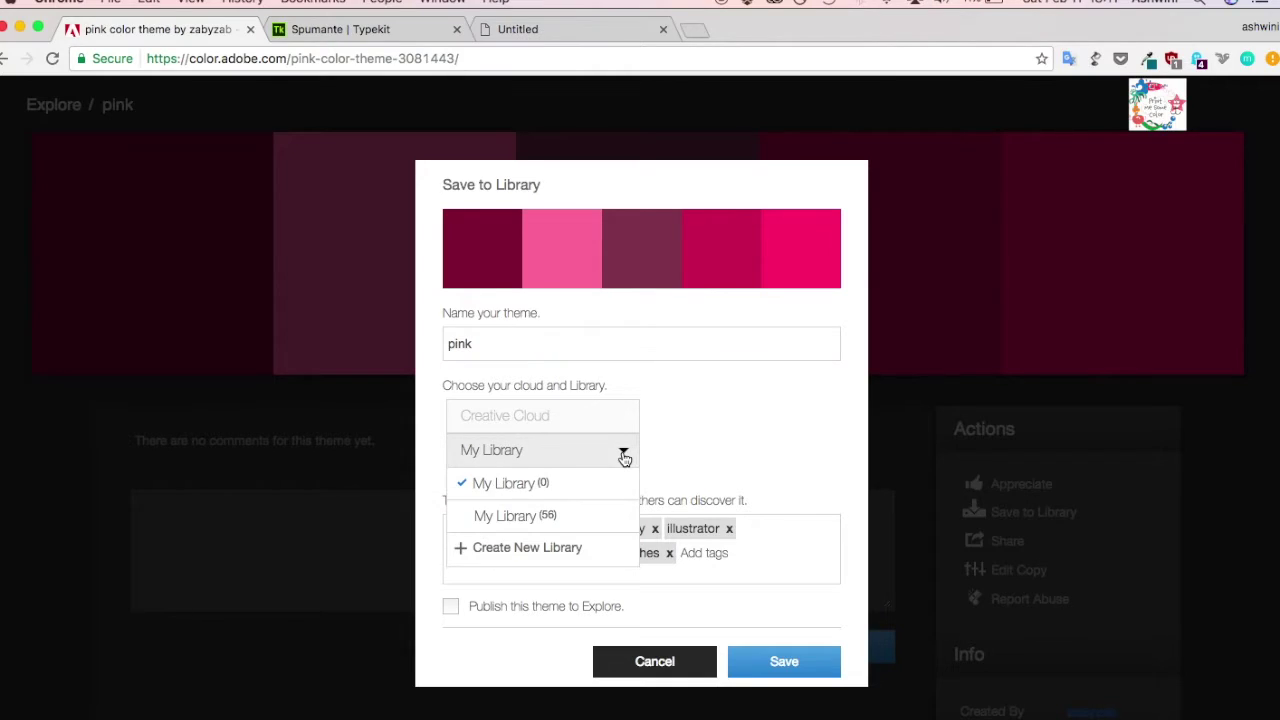
click(537, 517)
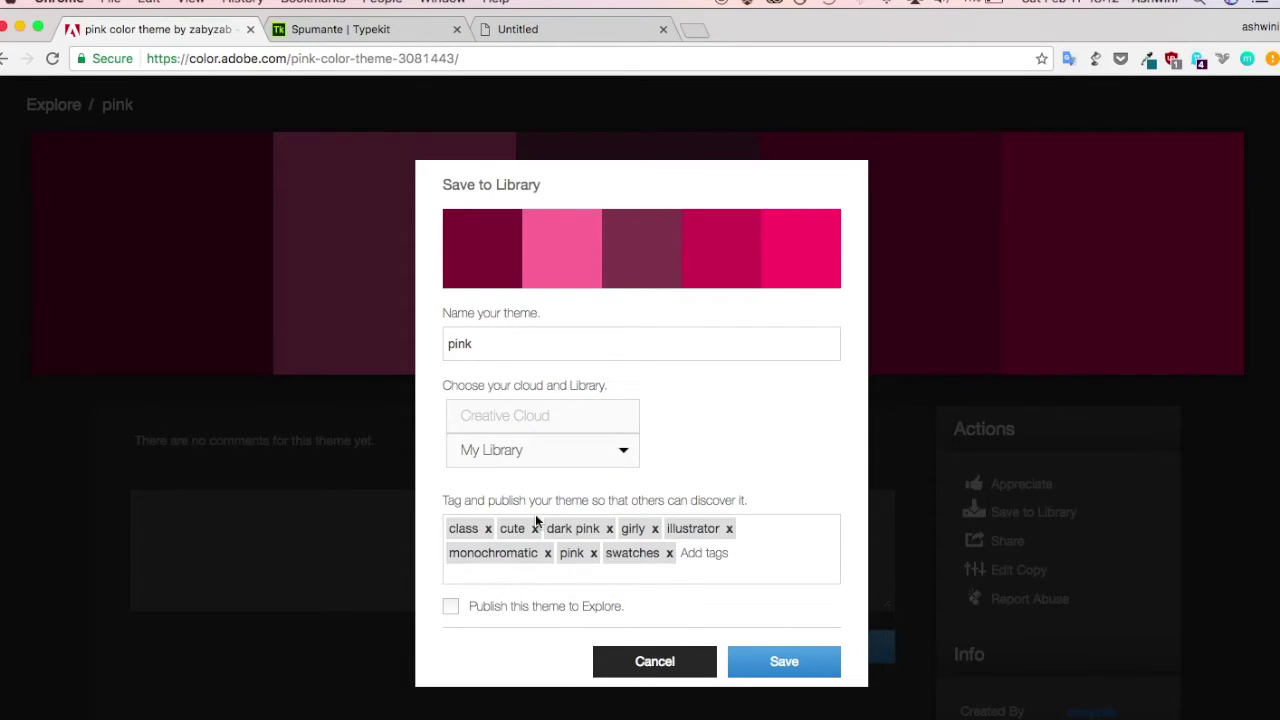
click(610, 453)
click(610, 453)
click(784, 664)
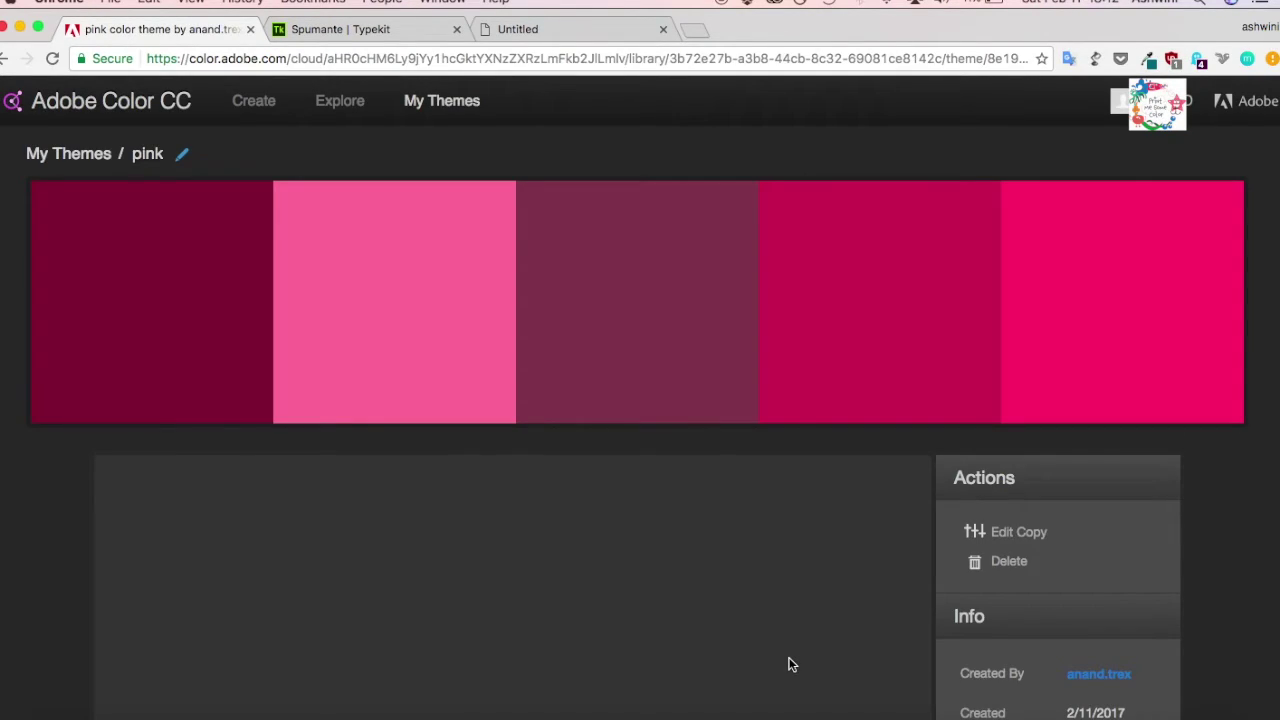
Back in Illustrator, fill the green rectangle with the theme's pink swatch
click(745, 716)
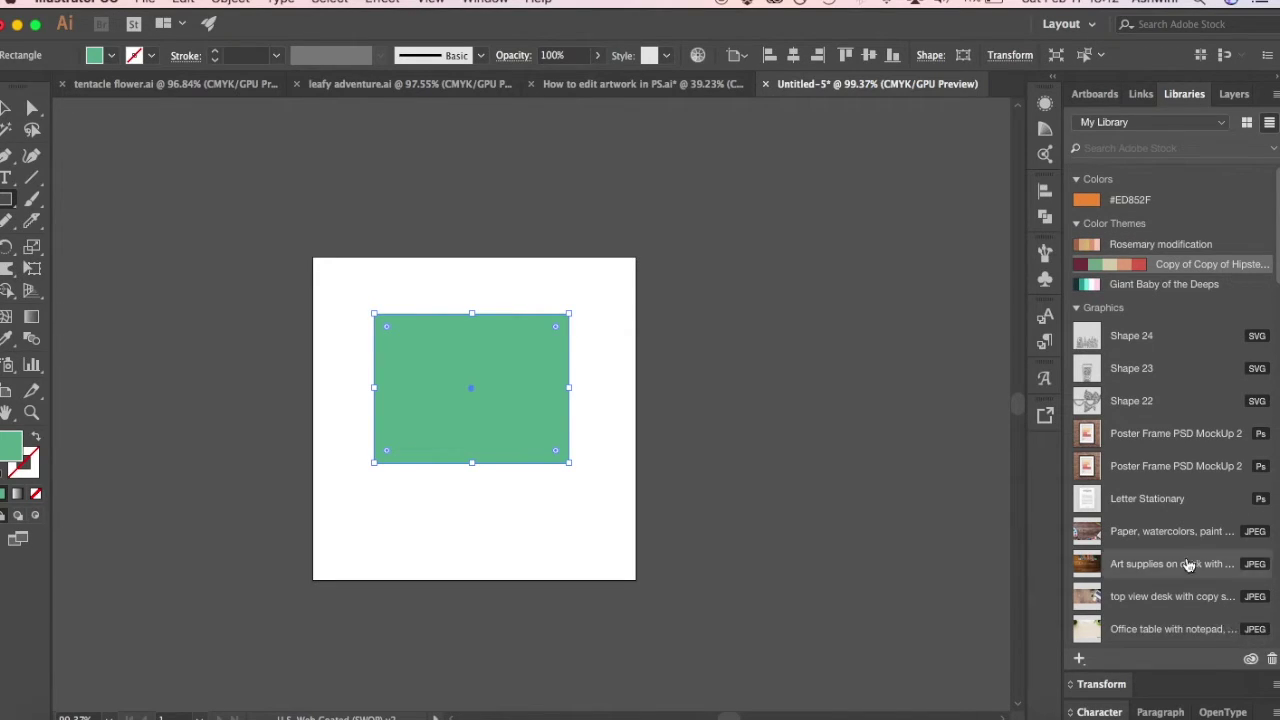
mouse_move(1252, 662)
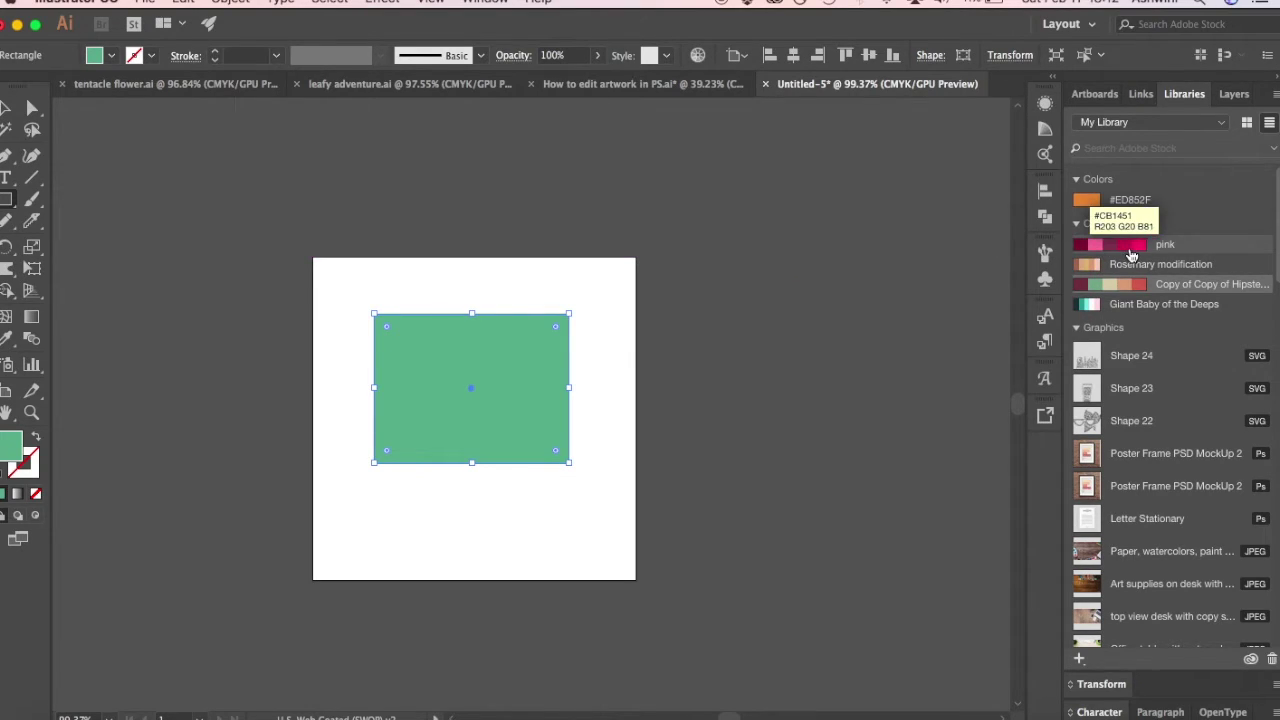
click(1131, 246)
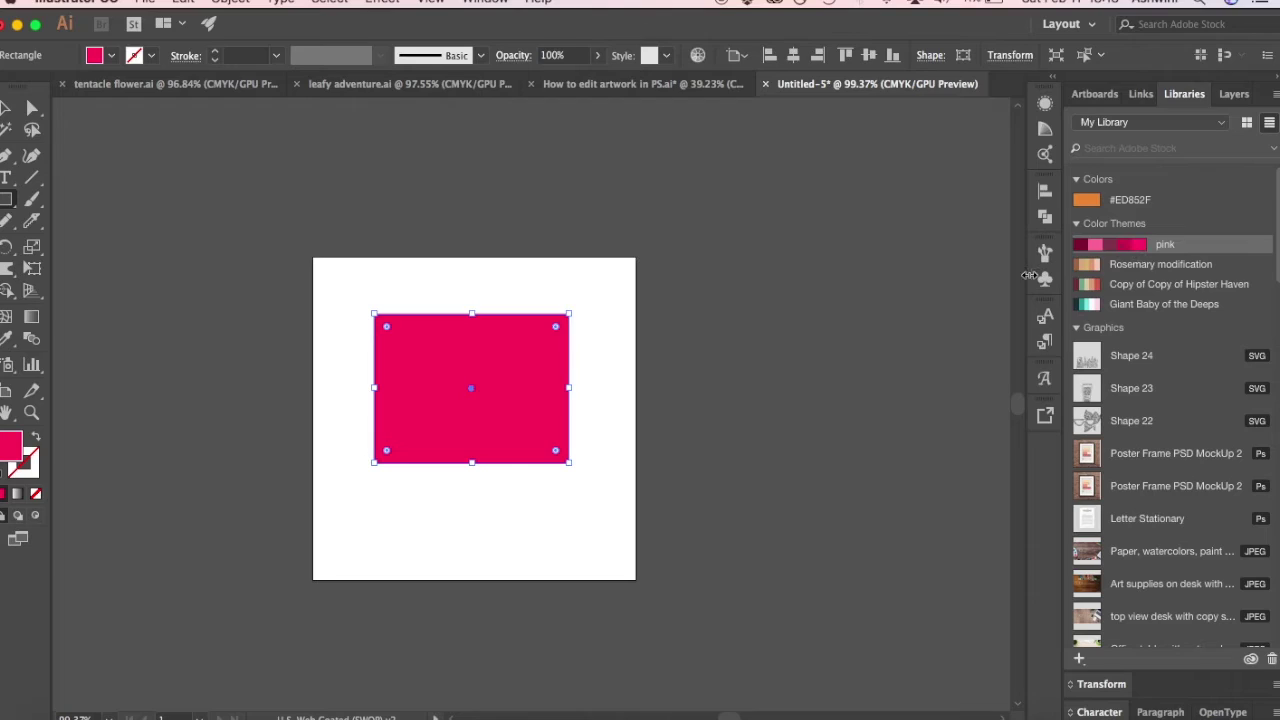
Draw a second rectangle overlapping the first's lower right, filled with a darker theme pink
click(7, 199)
drag(474, 398, 632, 533)
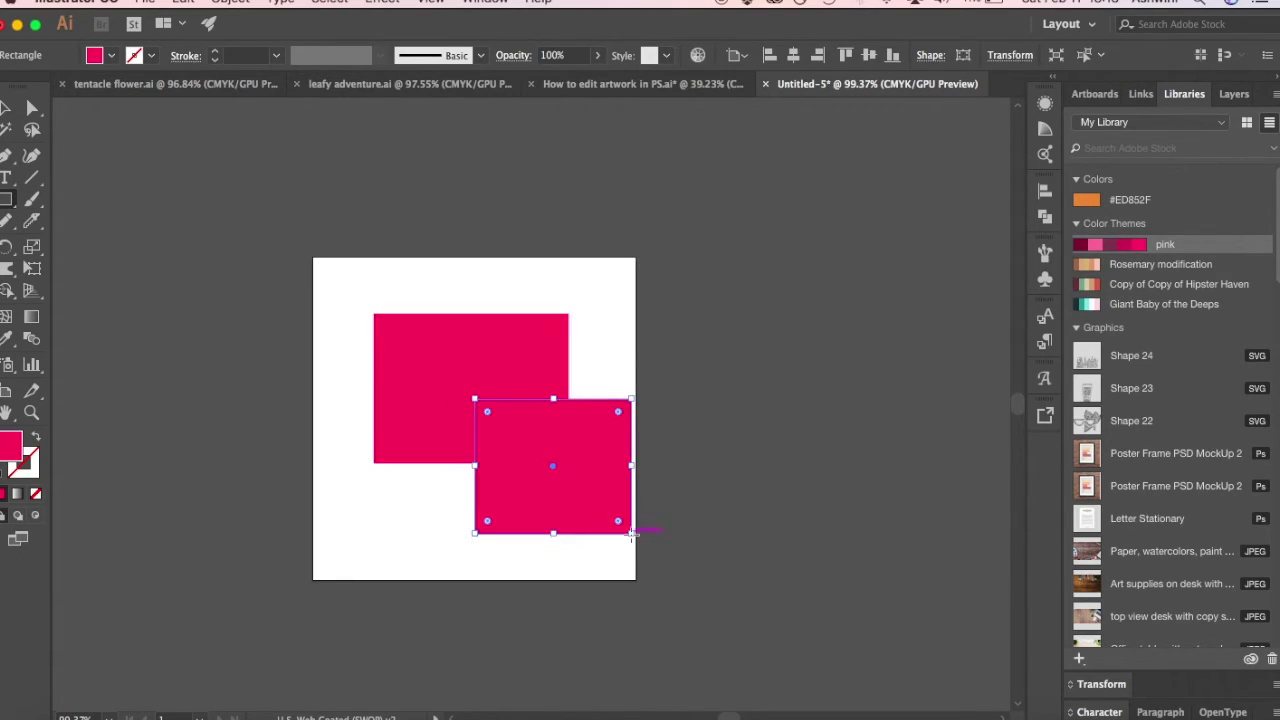
click(1129, 249)
click(780, 467)
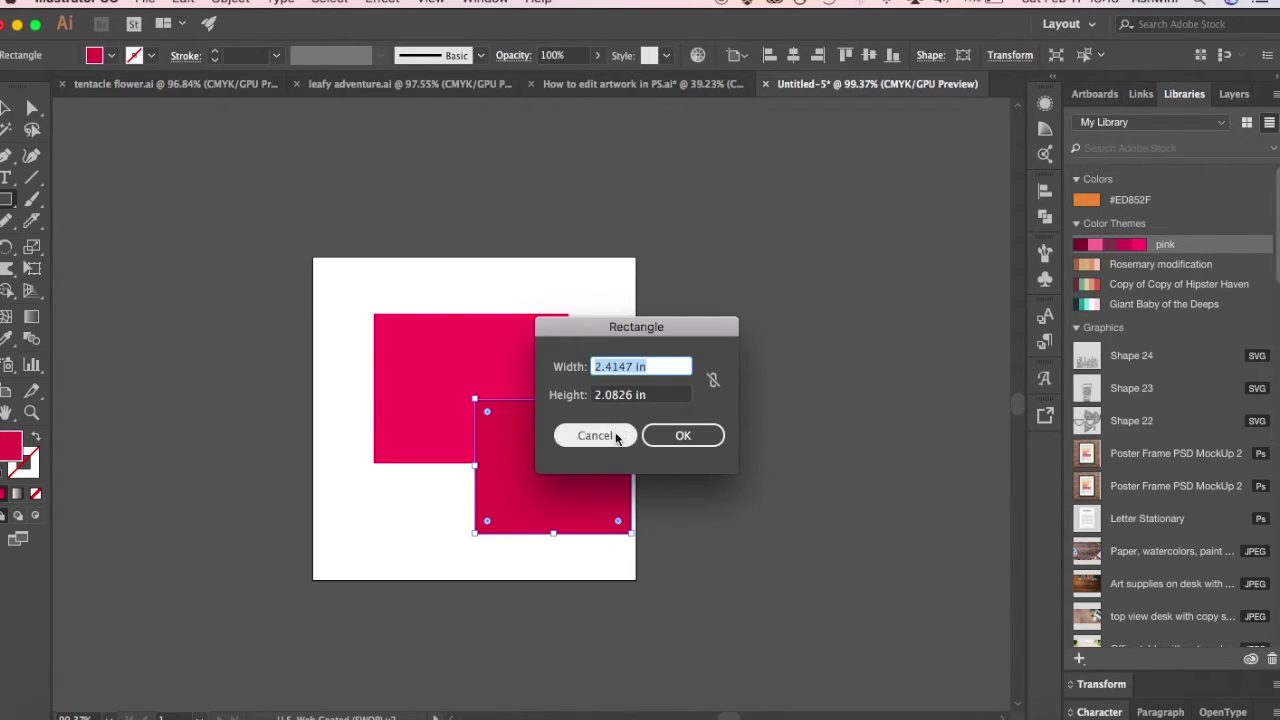
click(616, 438)
click(6, 109)
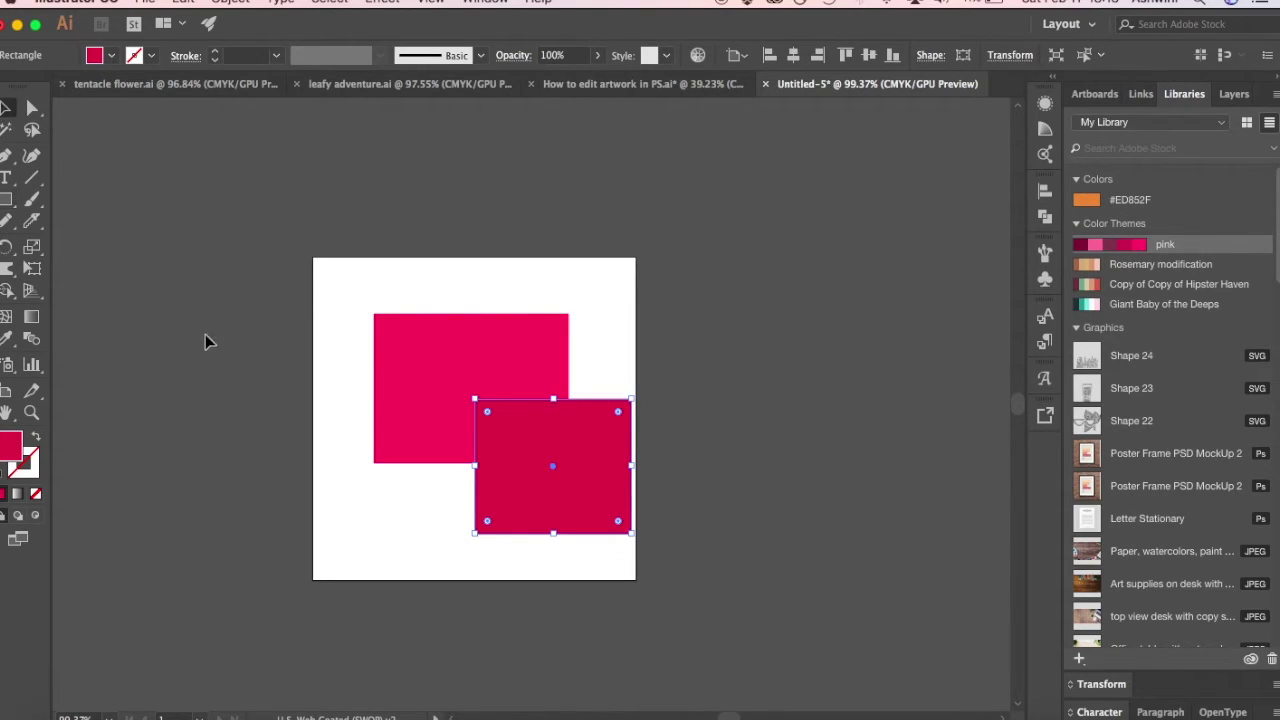
click(205, 342)
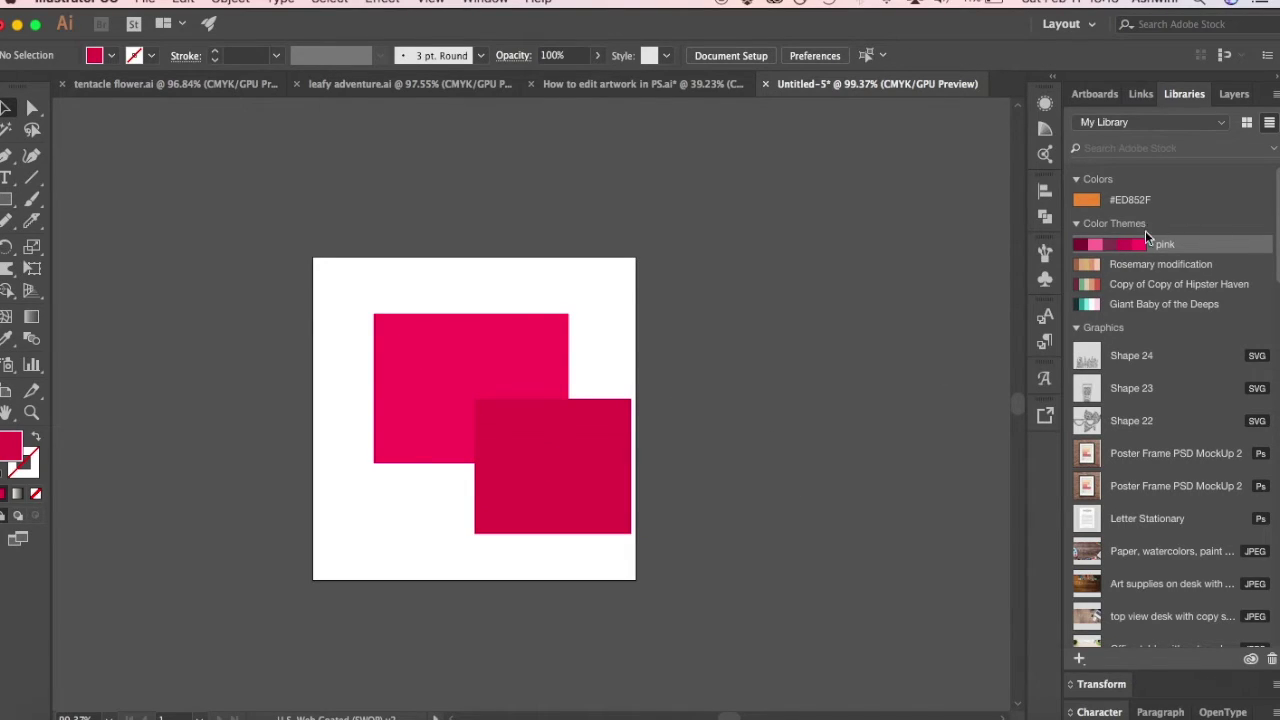
scroll(1164, 318, down, 3)
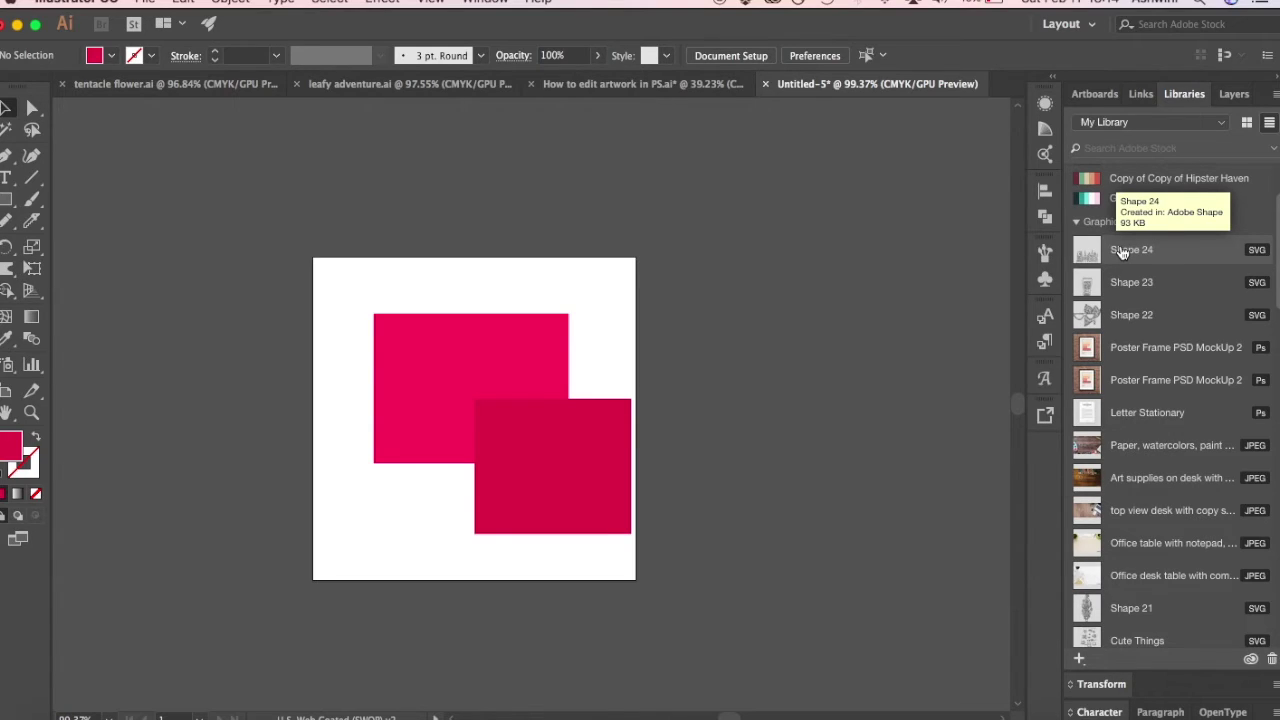
Place Shape 24 scaled to the artboard's top, and move the lighter pink rectangle lower
drag(1122, 252, 522, 393)
drag(550, 617, 581, 457)
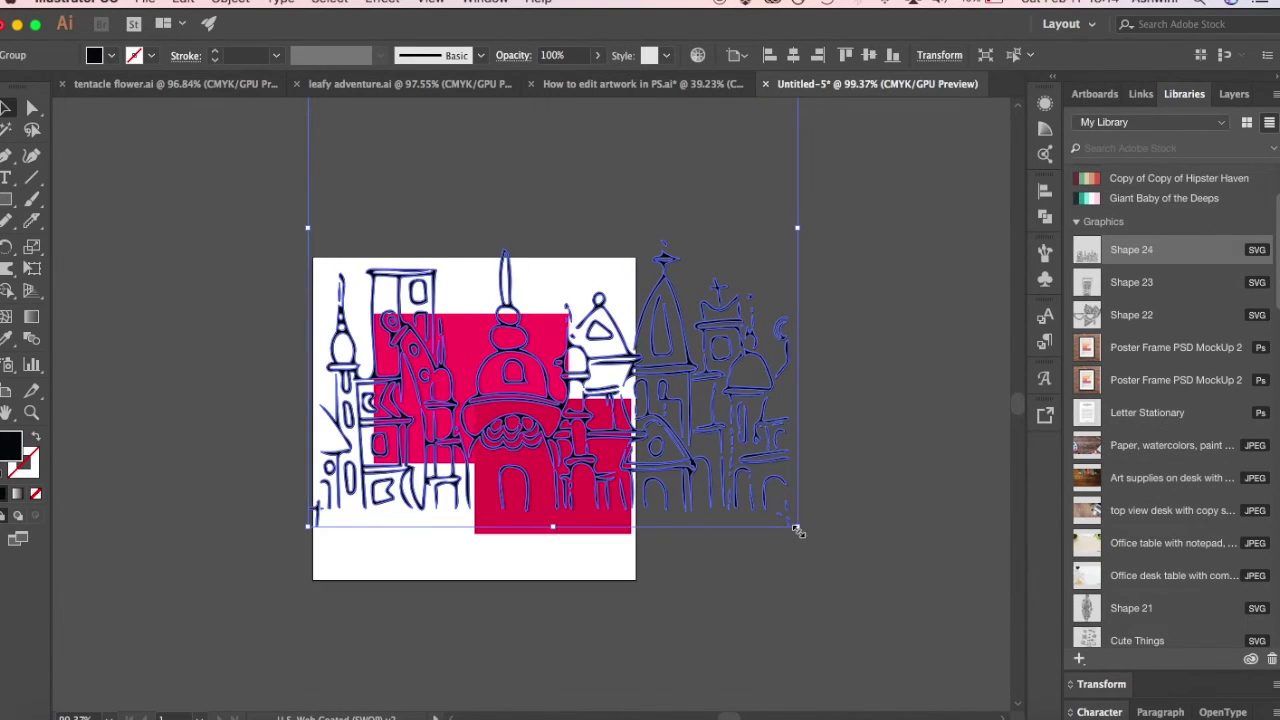
mouse_move(797, 533)
mouse_down()
mouse_move(716, 490)
mouse_move(712, 424)
mouse_up()
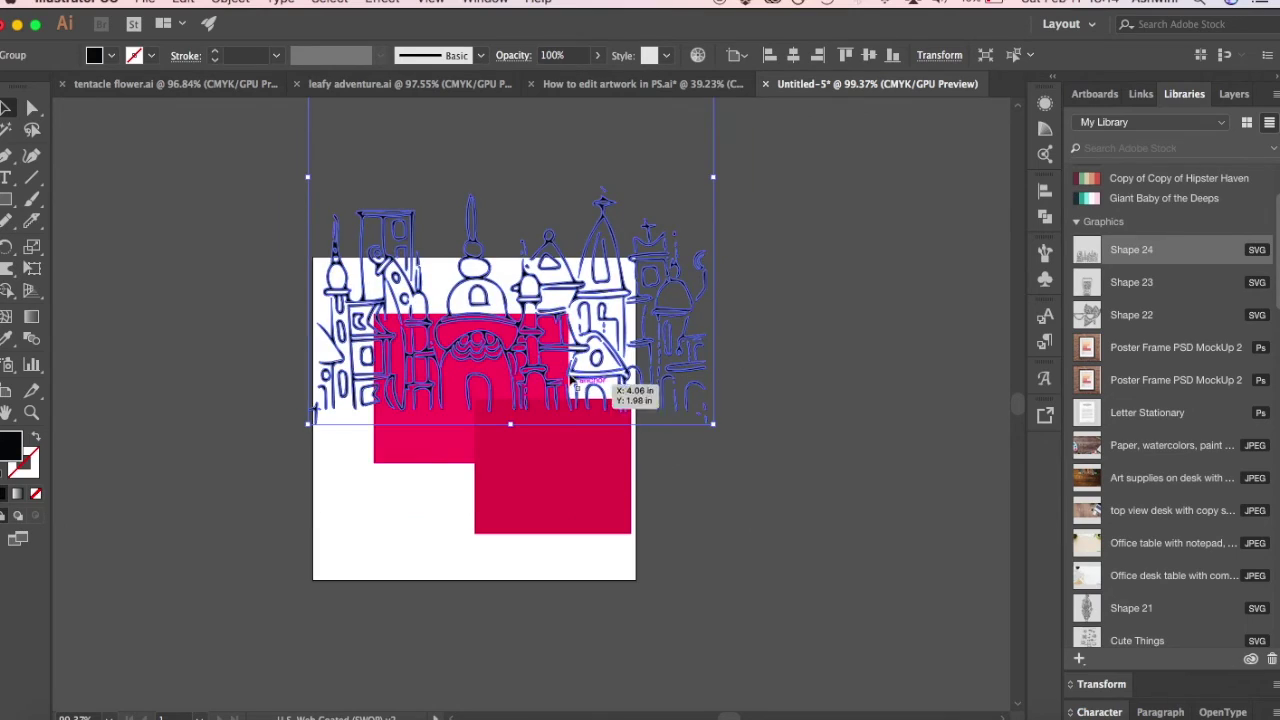
mouse_move(570, 348)
mouse_down()
mouse_move(505, 420)
mouse_move(557, 502)
mouse_move(561, 476)
mouse_up()
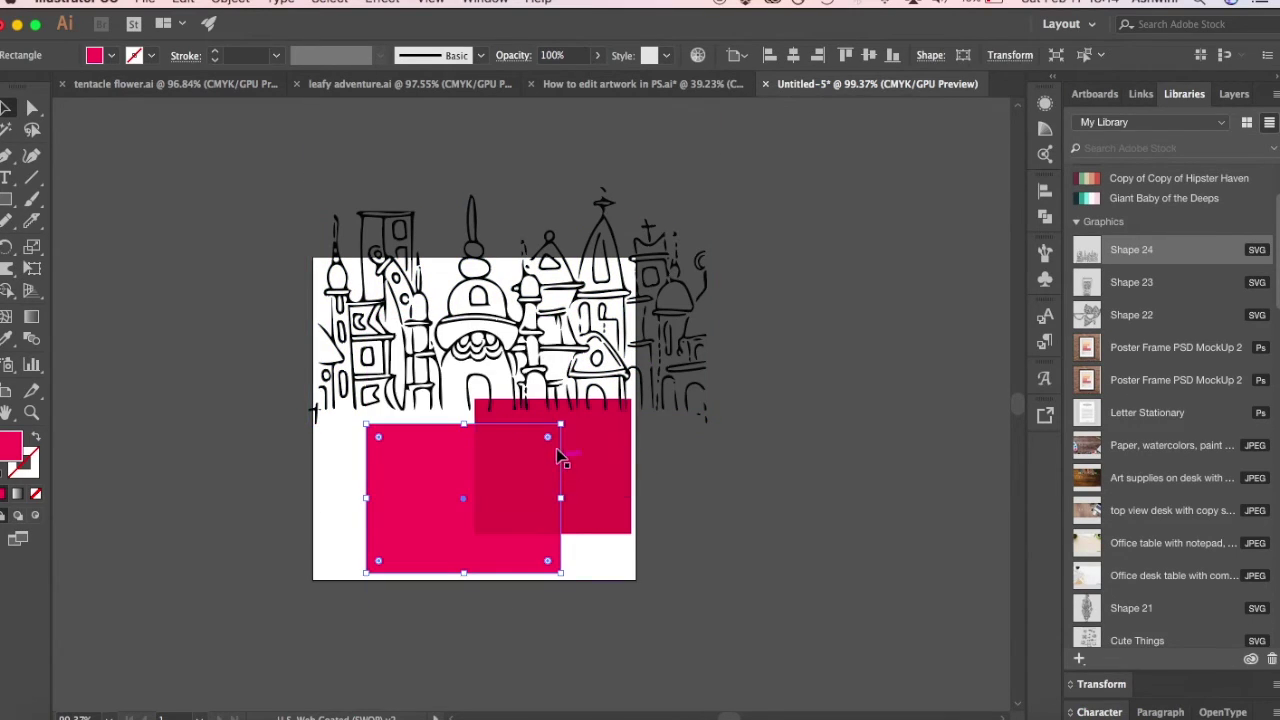
click(793, 460)
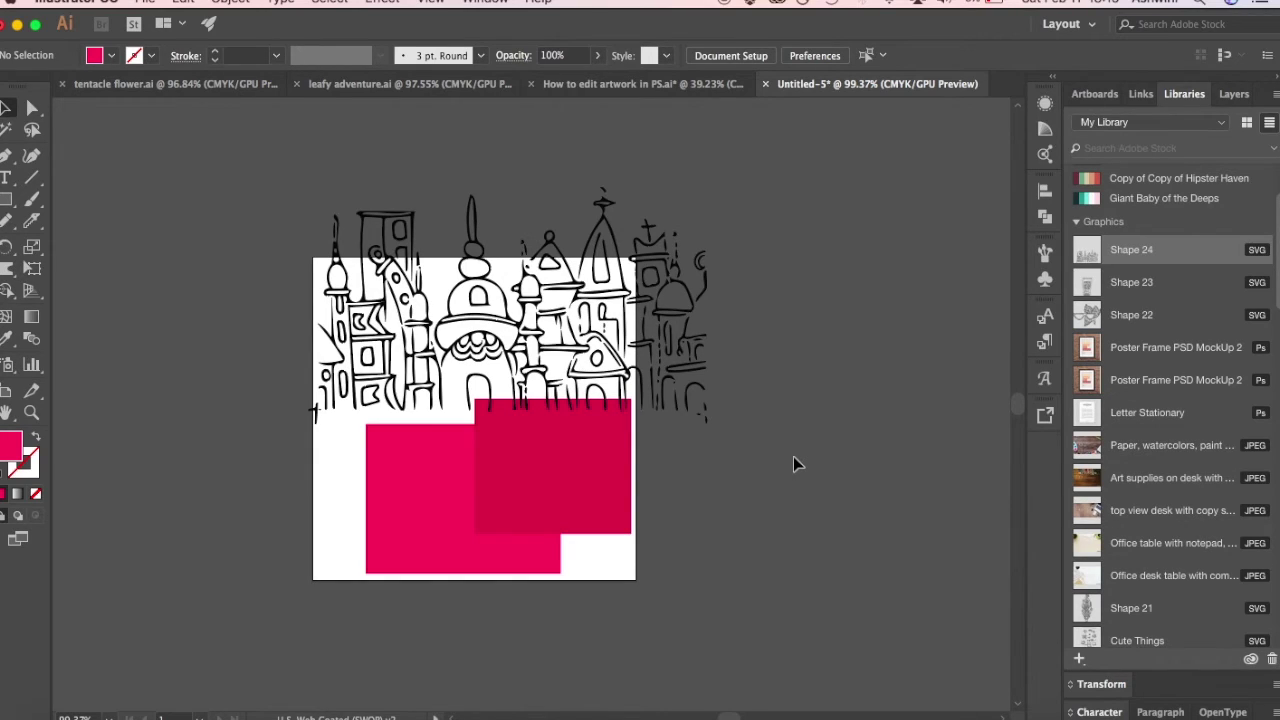
Scroll through the Libraries panel graphics, then pick the Type tool
scroll(1143, 443, down, 8)
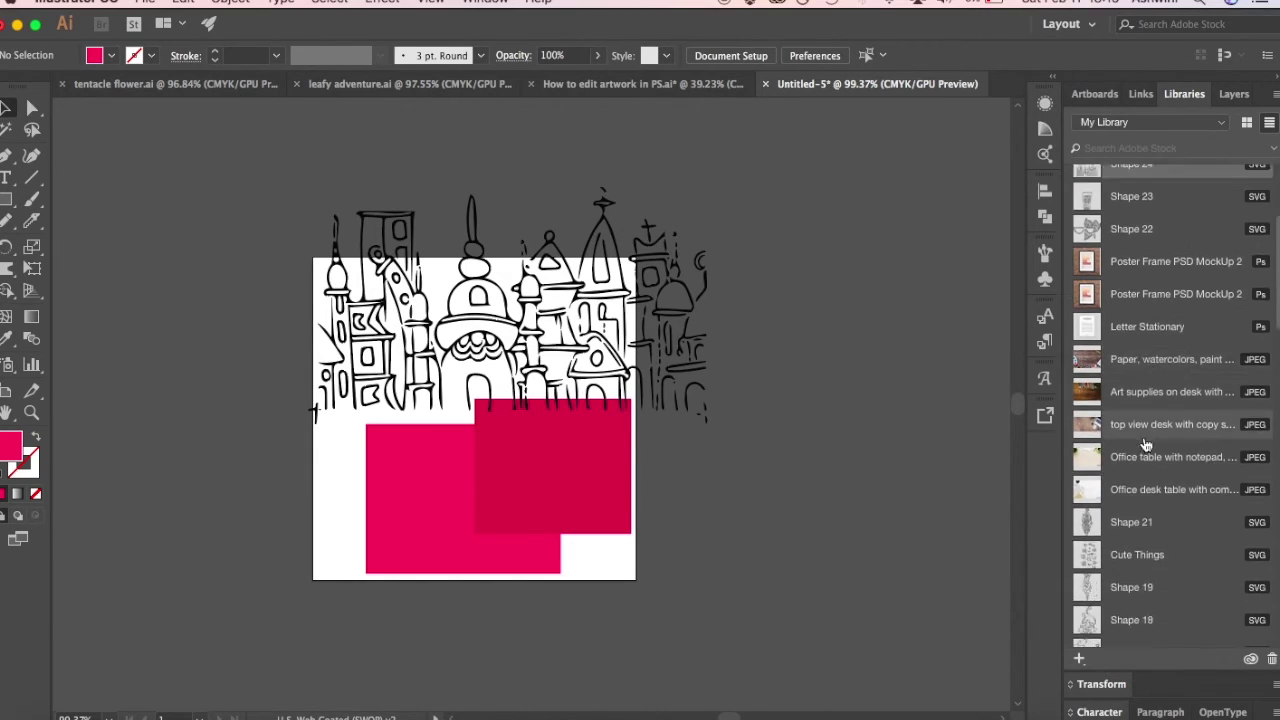
scroll(1146, 445, down, 10)
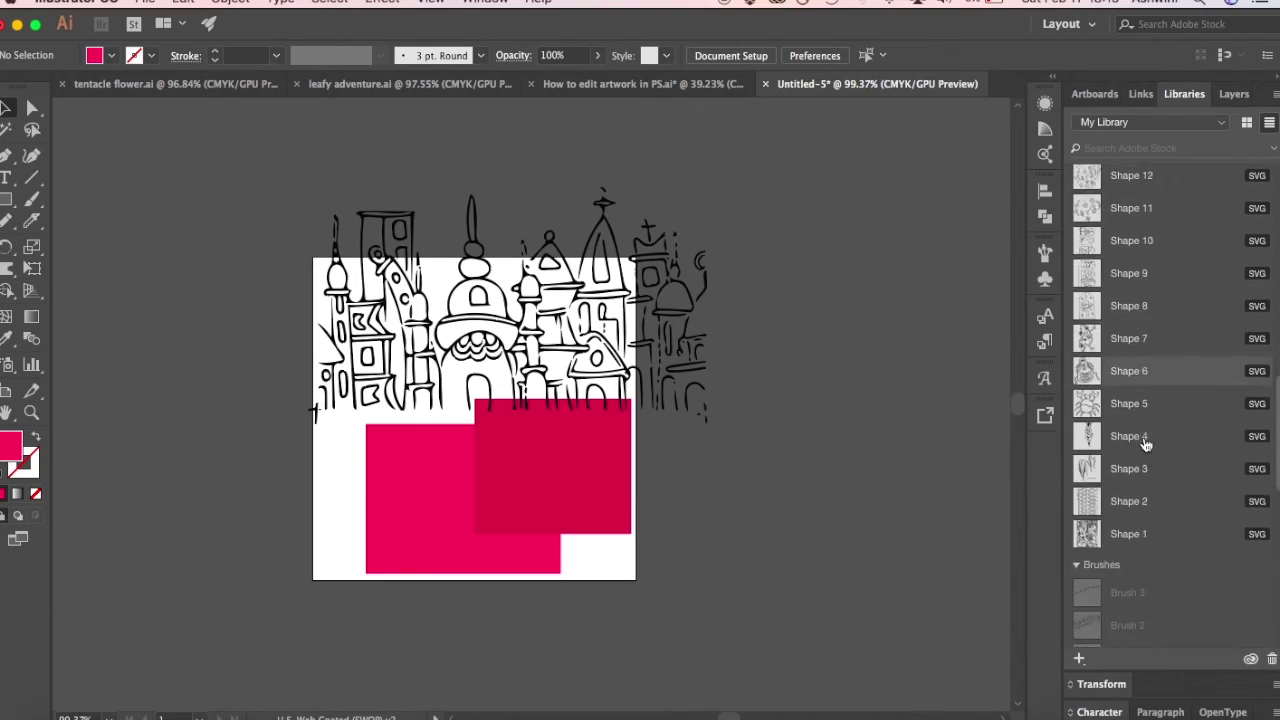
scroll(1146, 445, up, 10)
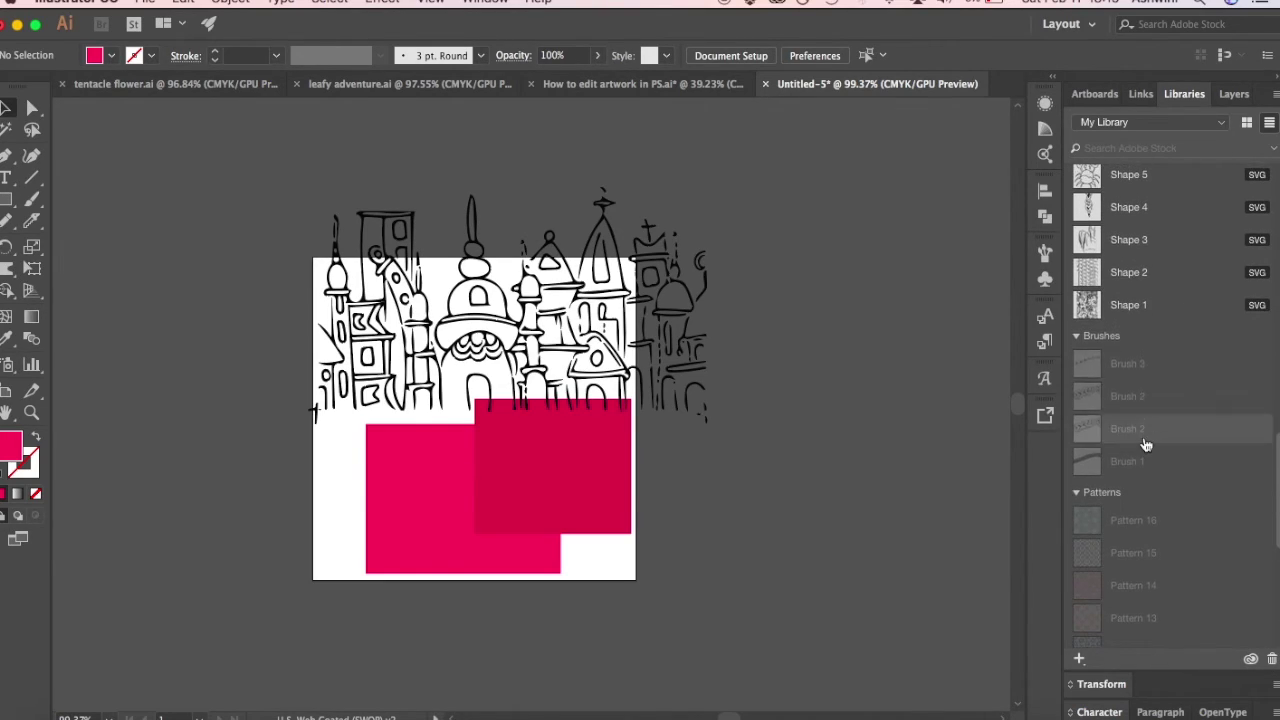
scroll(1146, 443, up, 2)
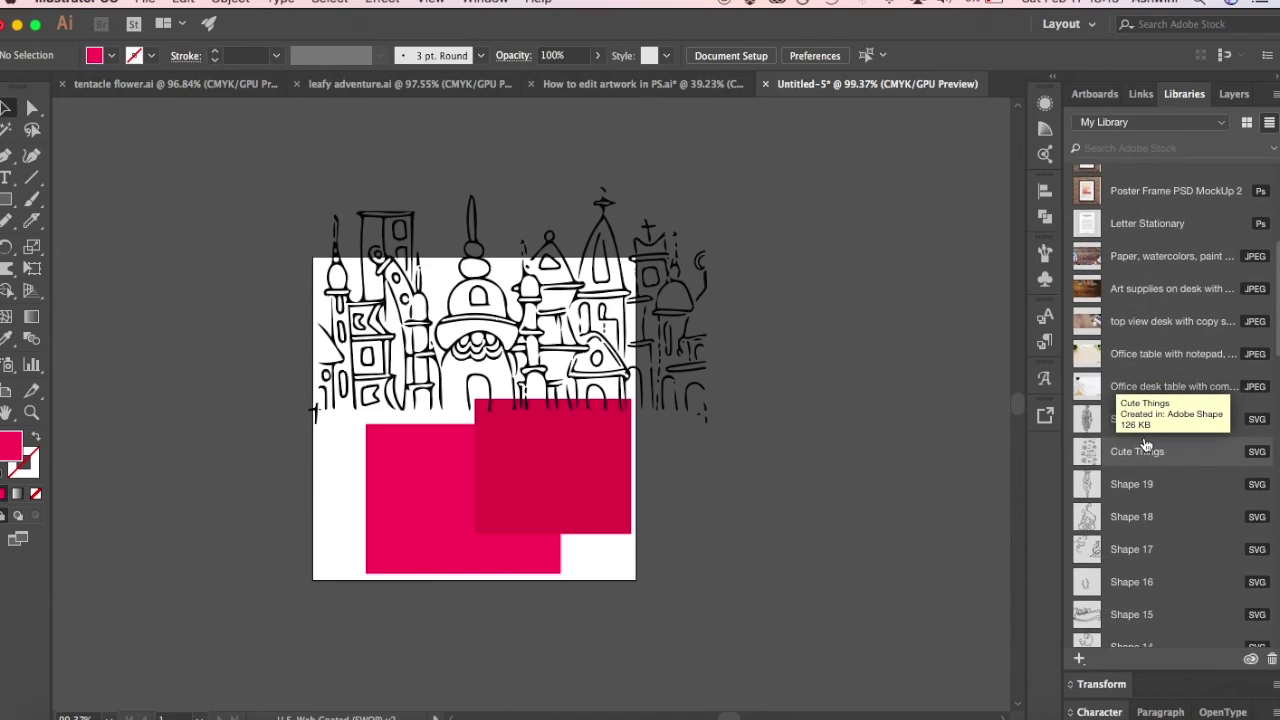
scroll(1146, 445, up, 10)
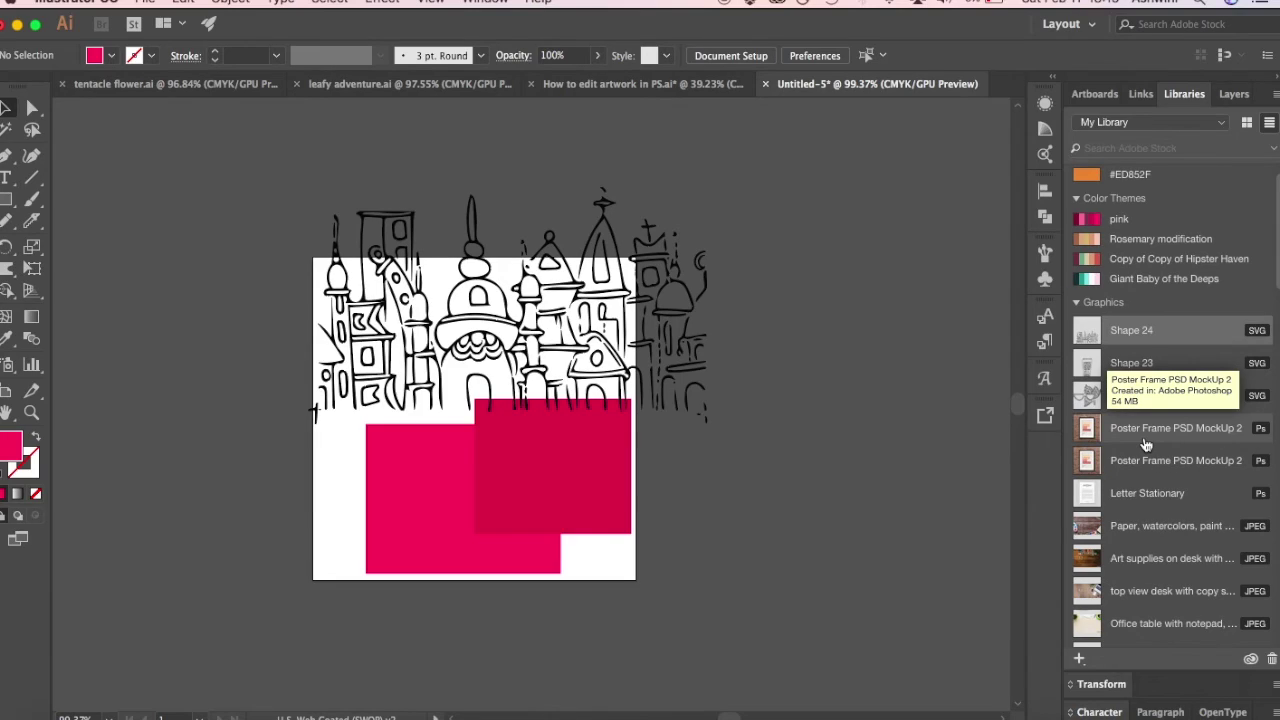
scroll(1146, 443, up, 1)
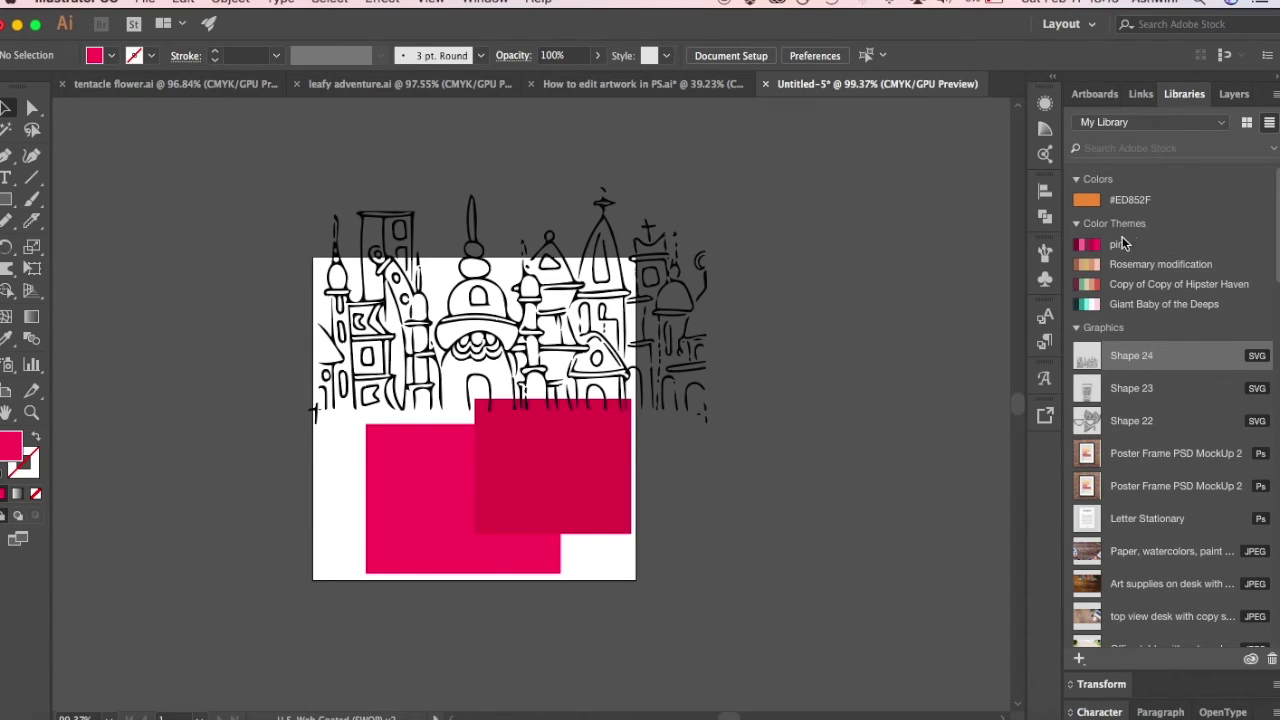
scroll(1155, 598, down, 5)
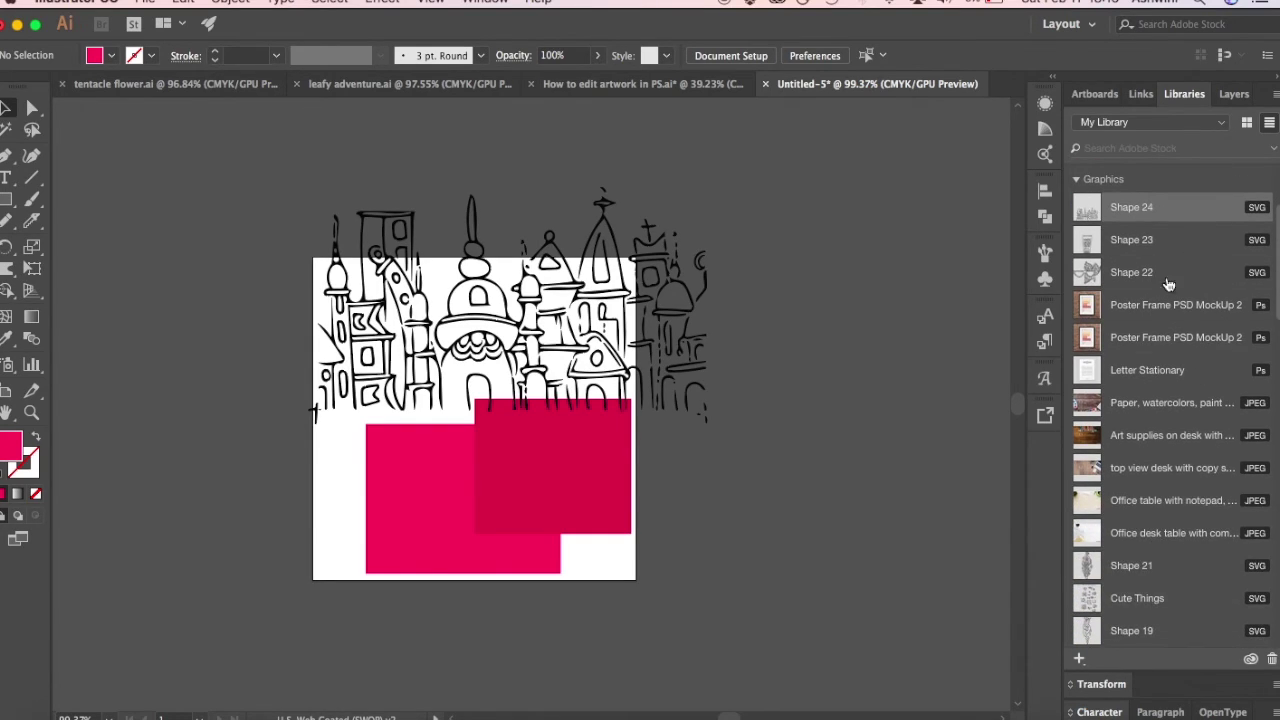
scroll(1180, 544, down, 10)
scroll(1180, 544, down, 3)
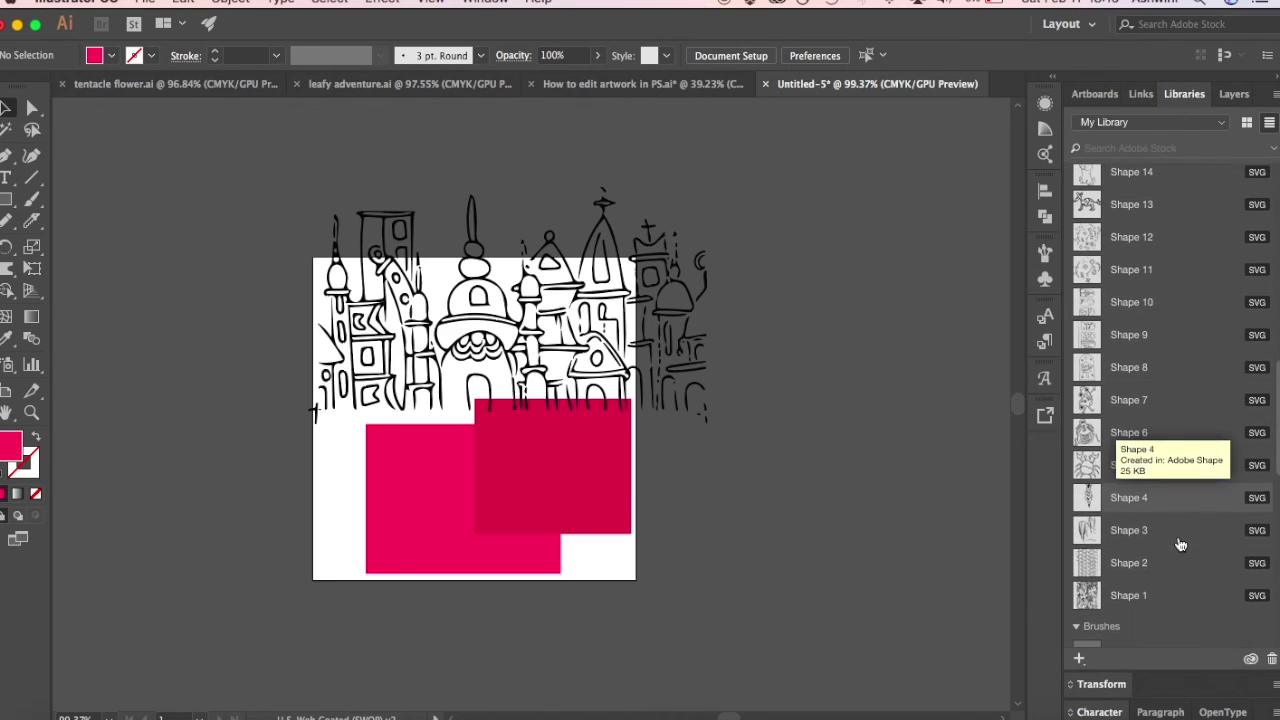
scroll(1180, 544, up, 15)
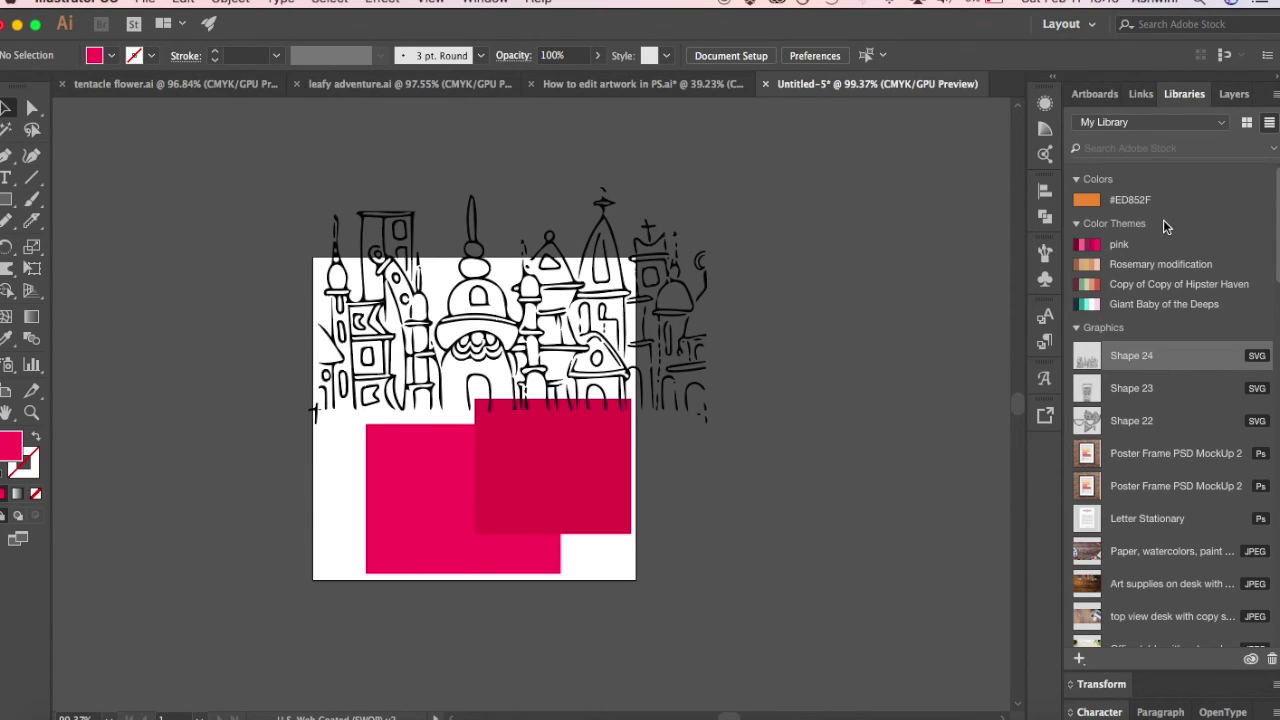
click(7, 177)
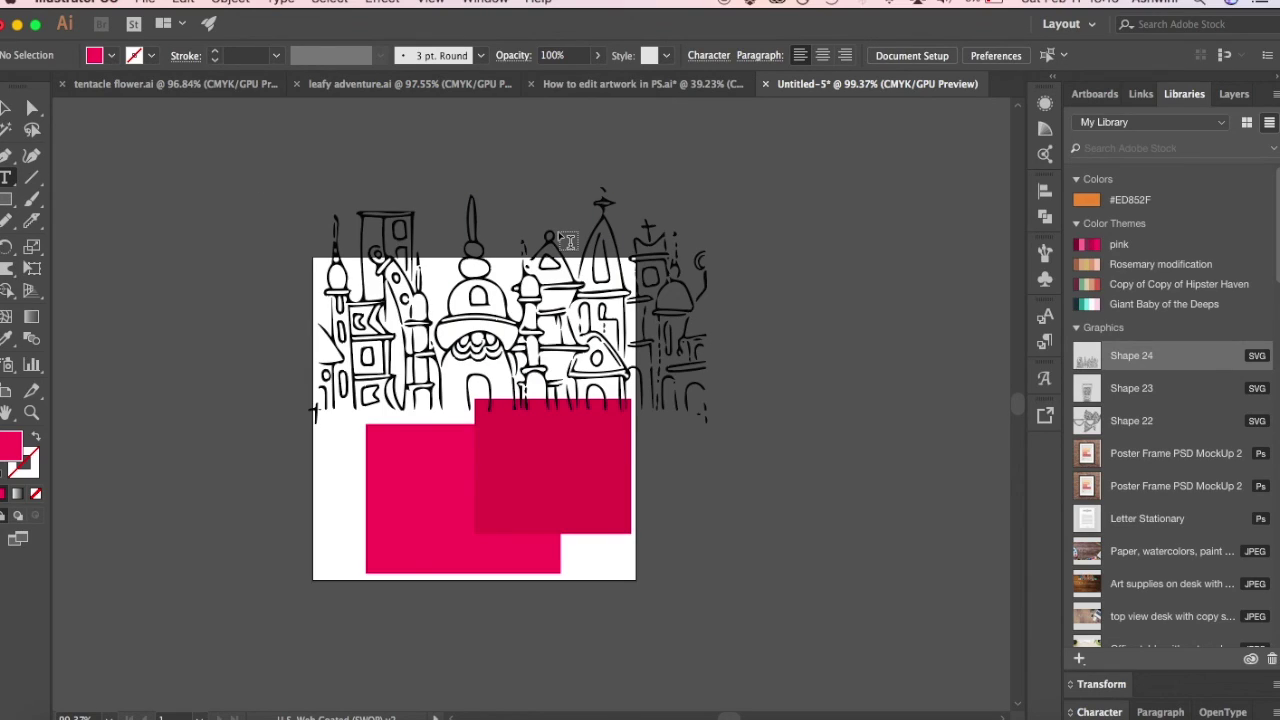